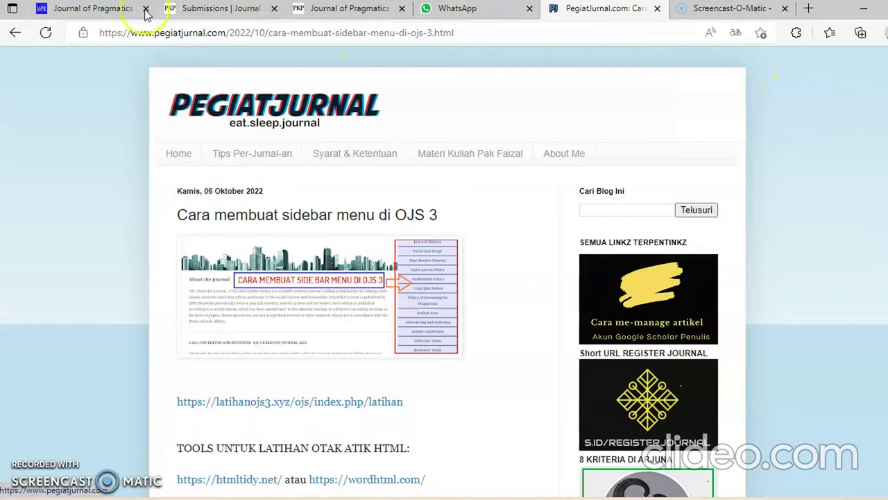
Bring up the new OJS Journal of Pragmatics Research site and scroll its homepage
left_click(114, 10)
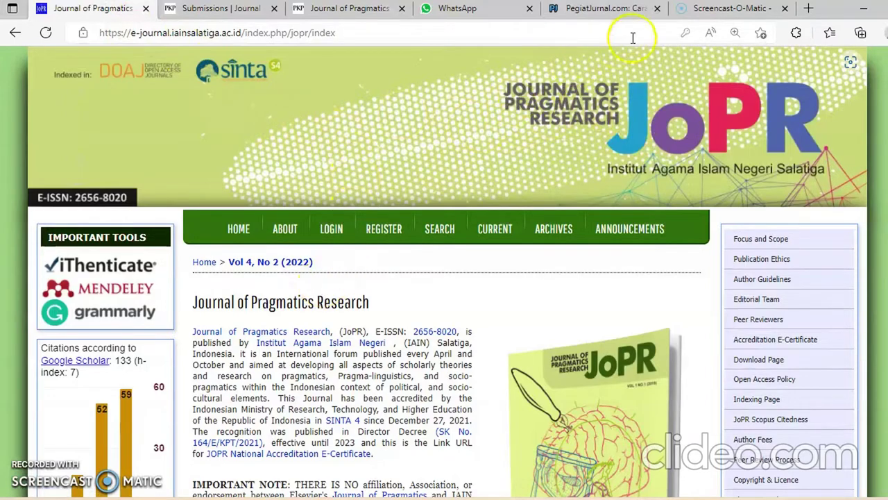
left_click(341, 11)
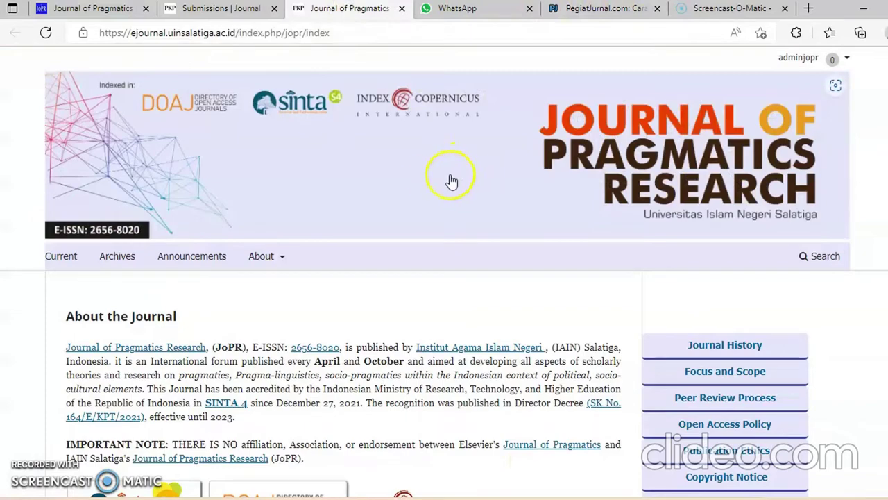
scroll(434, 185, "down", 5)
scroll(626, 166, "up", 4)
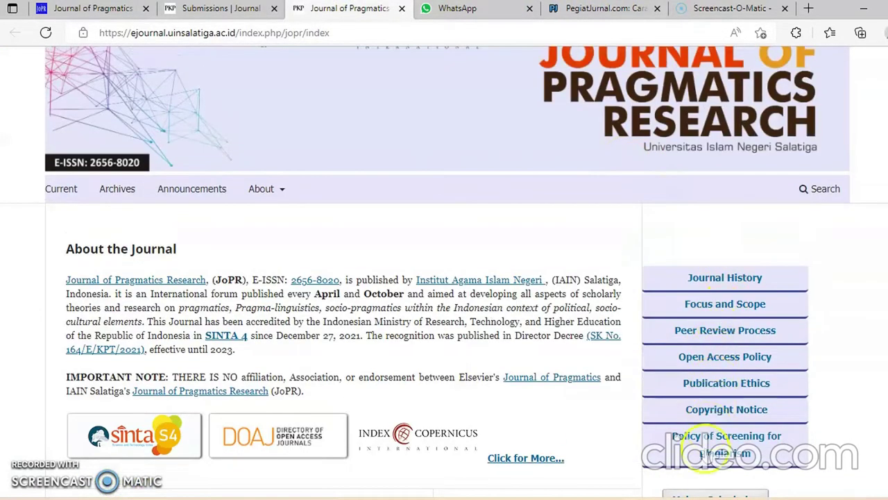
scroll(666, 176, "up", 1)
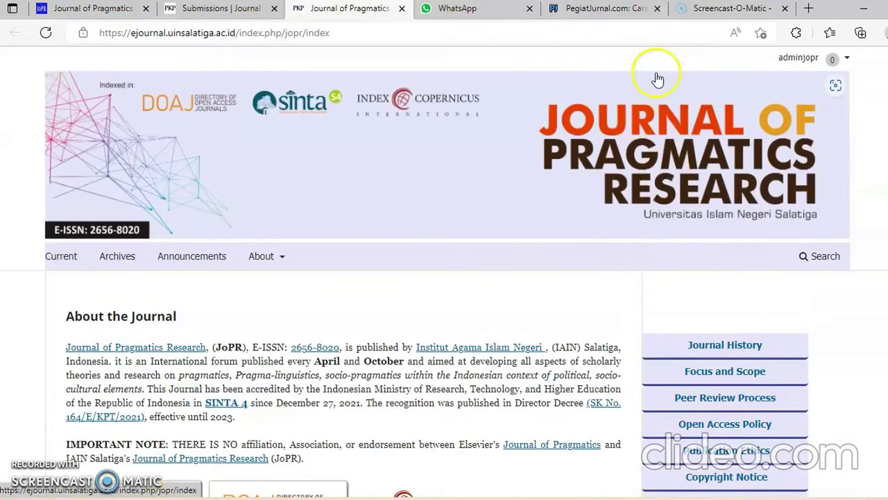
Go from the adminjopr account menu to the Dashboard and open Website Settings' Static Pages
left_click(795, 58)
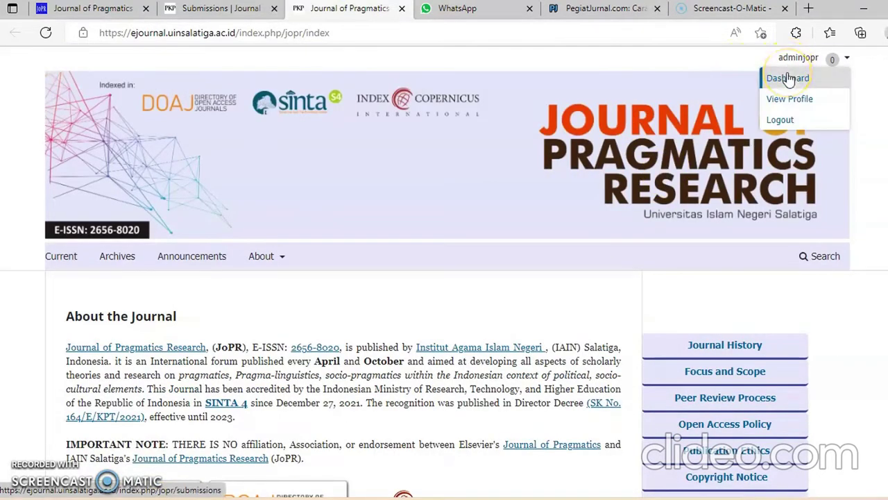
left_click(788, 78)
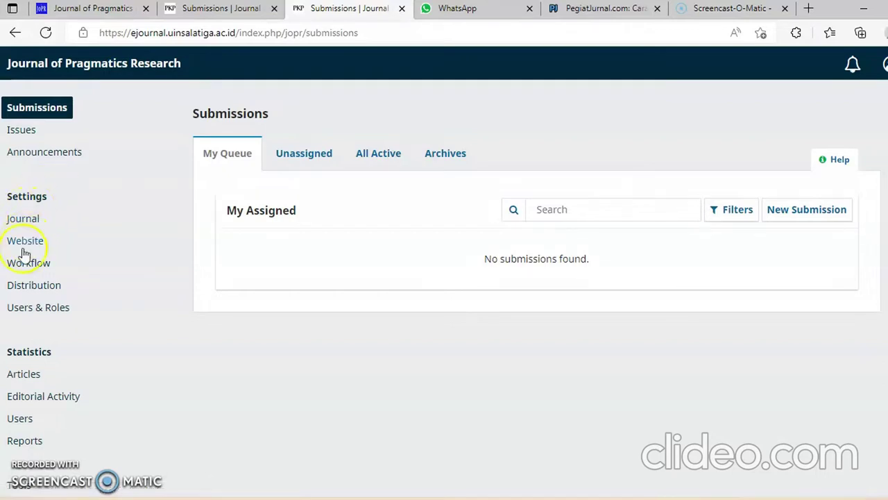
left_click(23, 240)
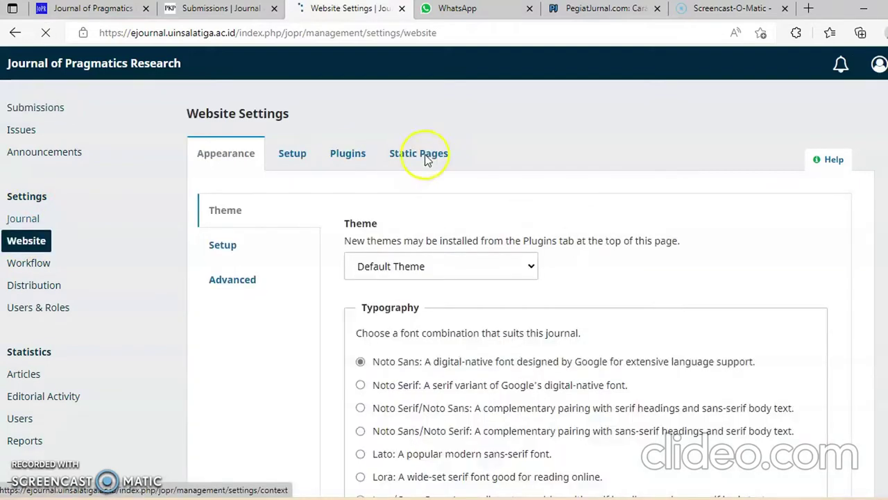
left_click(429, 156)
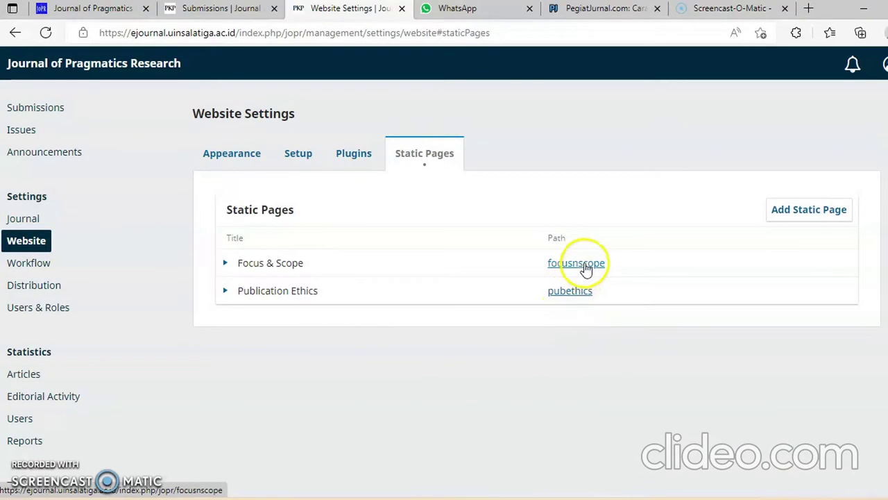
Open the Focus & Scope (focusnscope) static page in a new browser tab
right_click(585, 269)
left_click(630, 216)
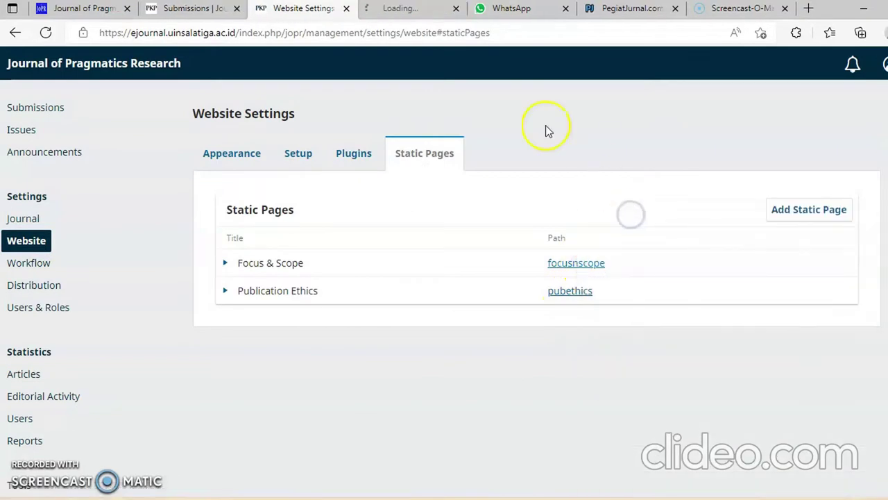
left_click(416, 11)
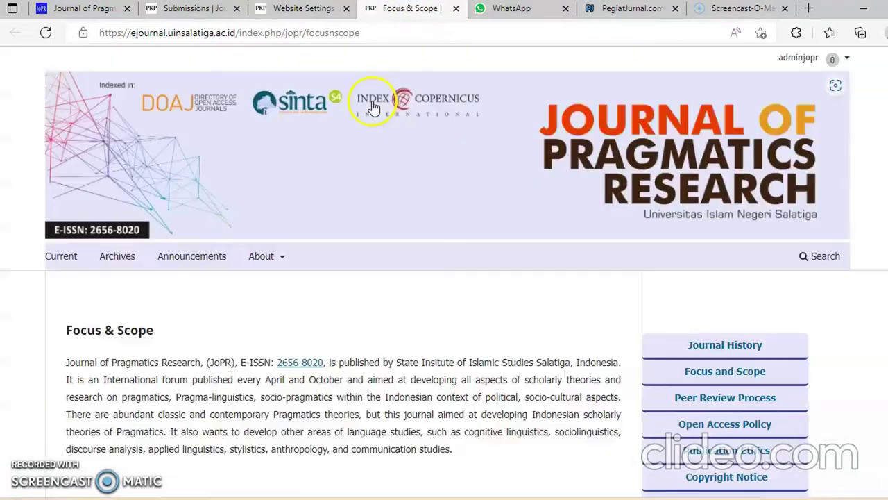
Start a new static page from Website Settings, then go back to the old-site tab
left_click(308, 8)
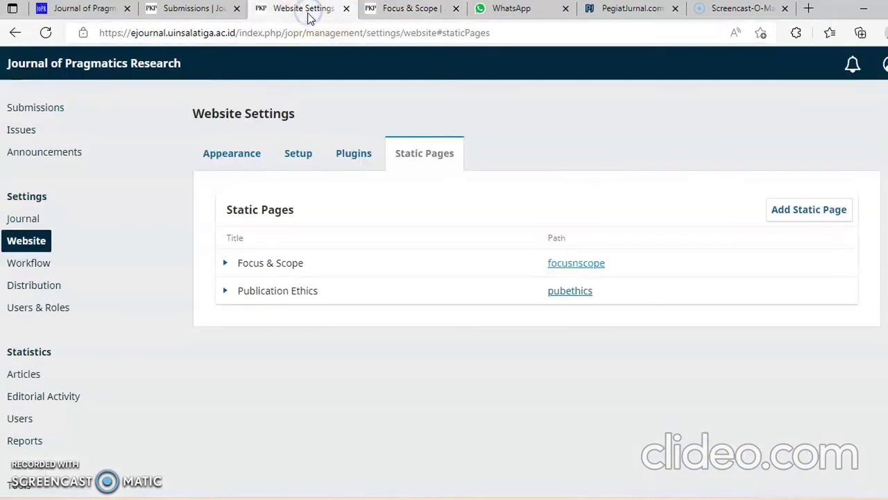
left_click(791, 209)
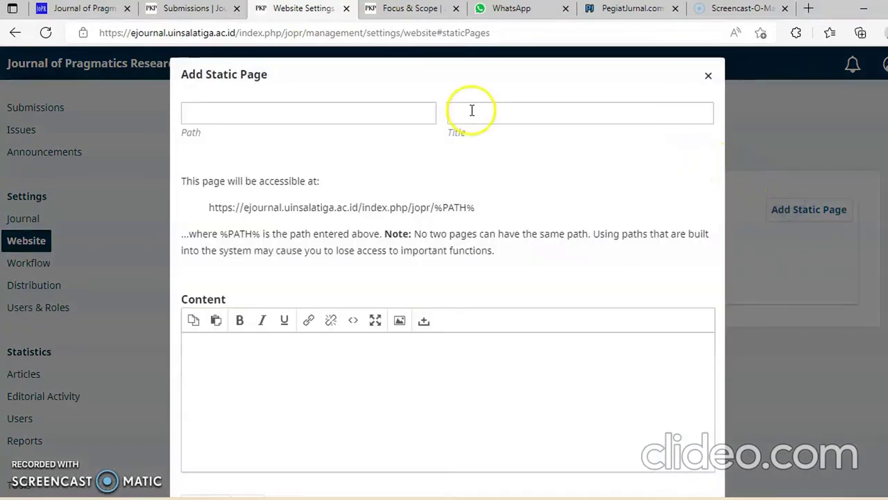
left_click(86, 9)
Open the old site's Author Guidelines page from its sidebar and scroll through its text
left_click(763, 279)
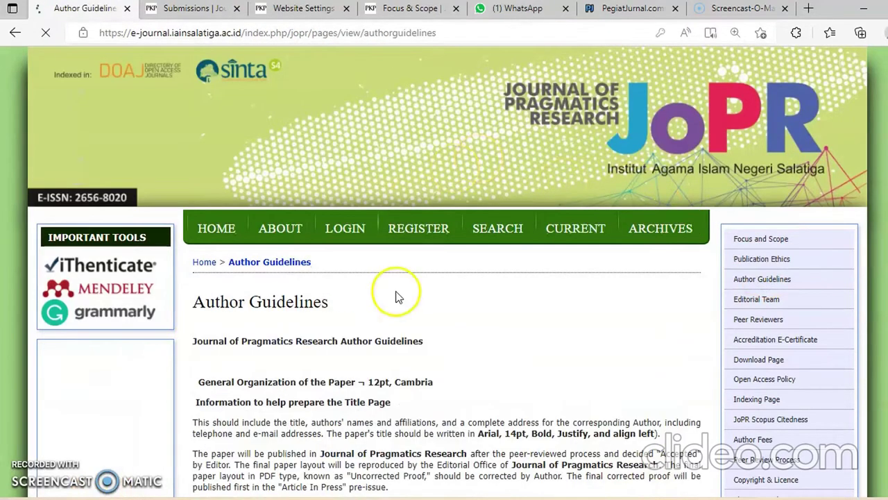
scroll(403, 294, "down", 10)
scroll(429, 281, "down", 3)
scroll(430, 281, "up", 12)
scroll(431, 281, "up", 1)
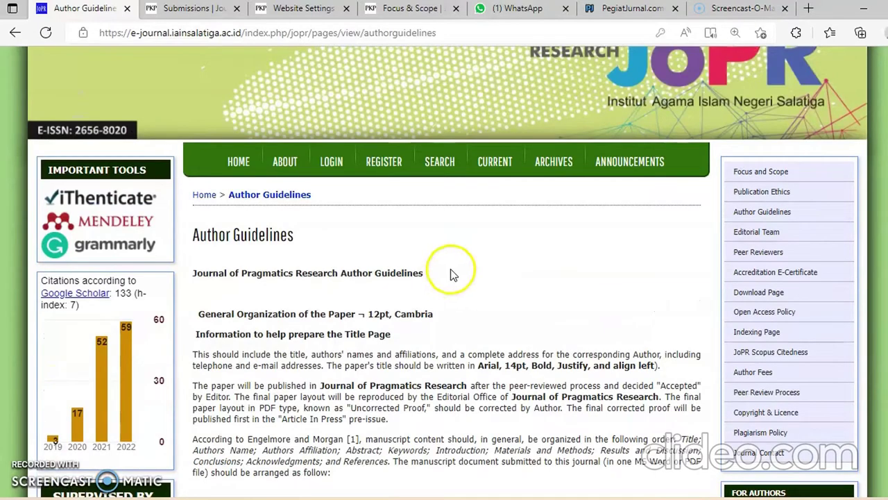
Load htmltidy.net in a new browser tab
left_click(809, 11)
type("ht")
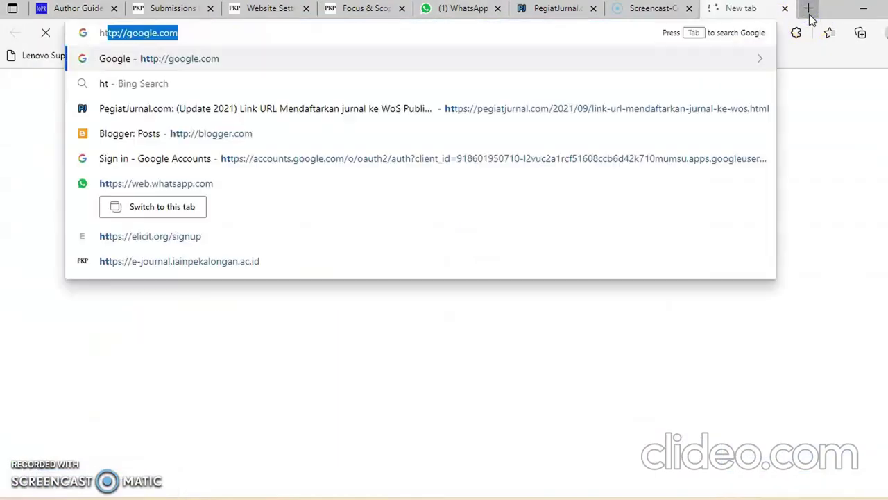
type("mlti")
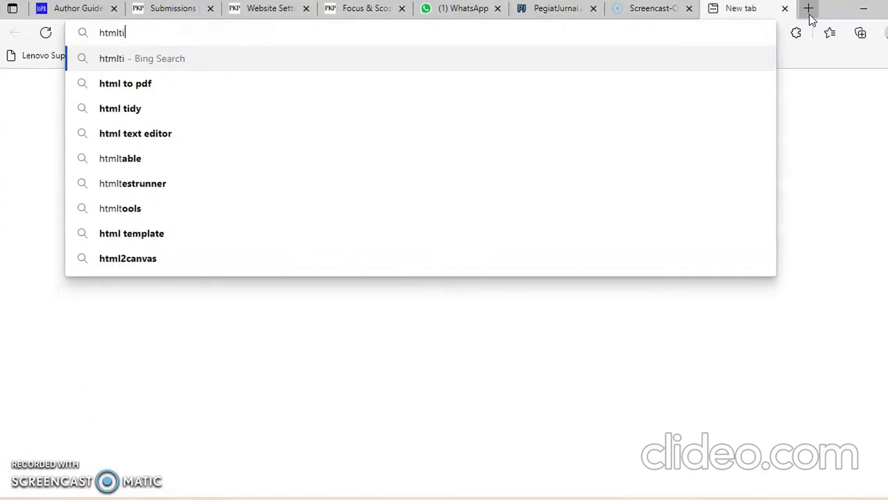
type("dy.nete")
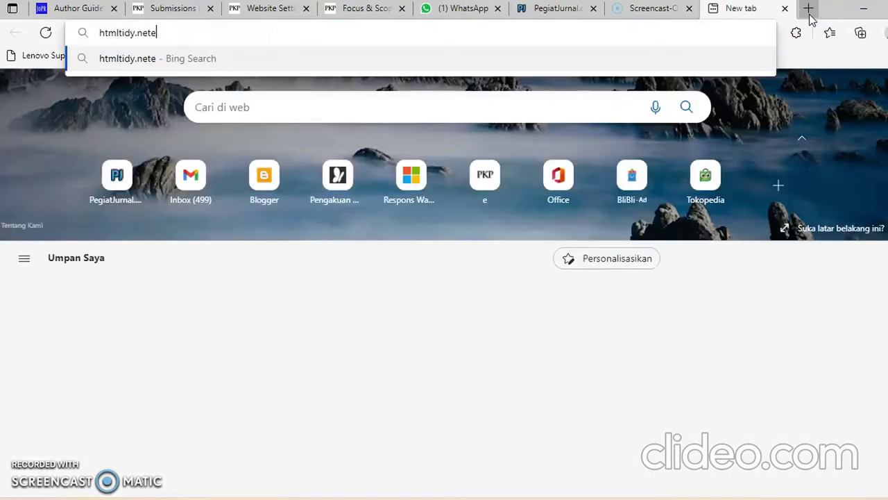
key("Return")
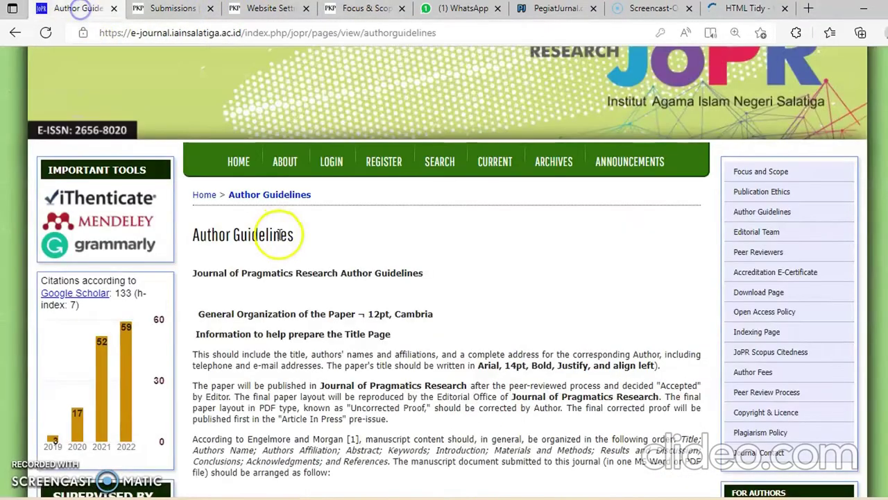
Select the old site's Author Guidelines text from the last reference up to the heading, and copy it
scroll(278, 236, "down", 10)
scroll(285, 236, "down", 15)
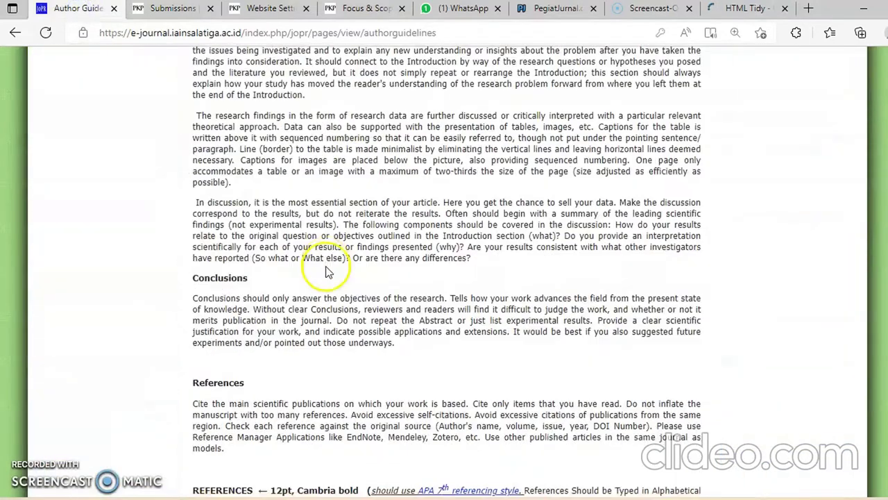
scroll(330, 274, "down", 3)
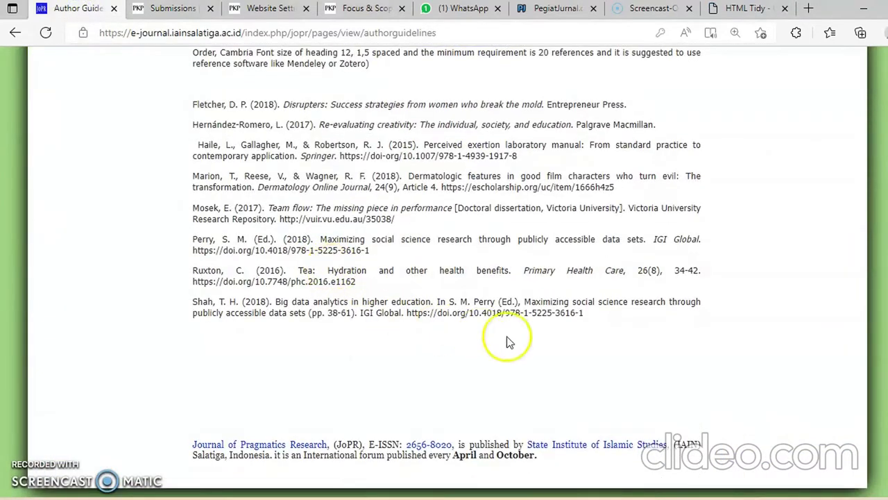
left_click_drag(612, 318, 190, 129)
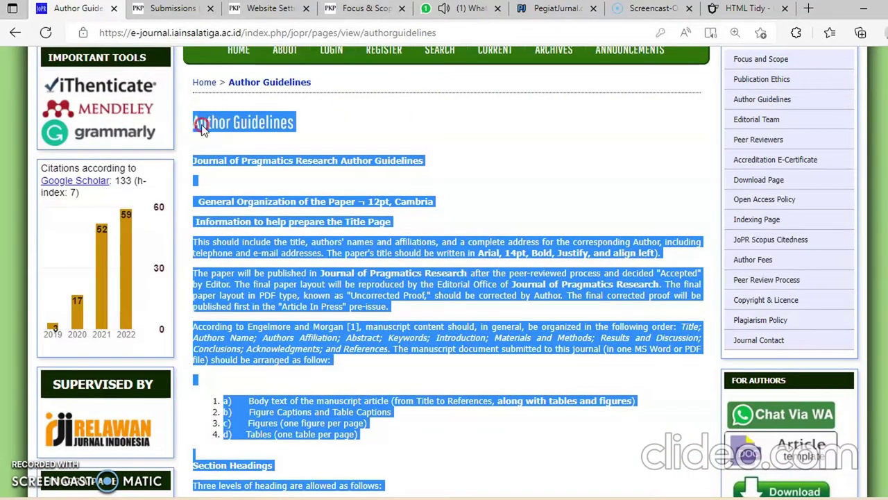
right_click(230, 126)
left_click(239, 134)
Paste the copied Author Guidelines into the empty HTML Tidy editor and review the result
left_click(741, 9)
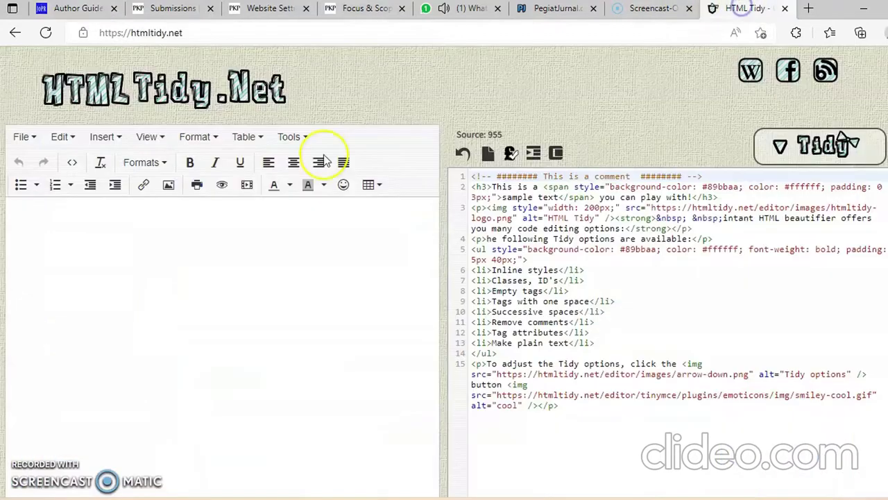
left_click(224, 201)
right_click(216, 211)
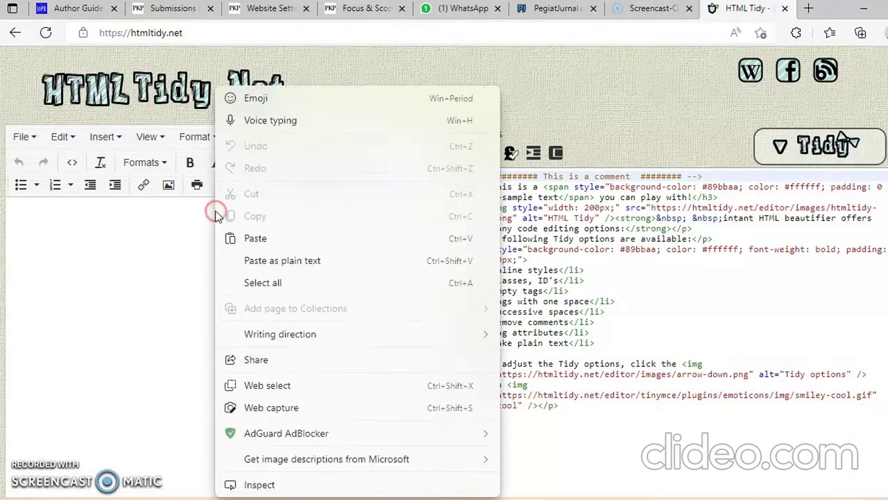
left_click(246, 236)
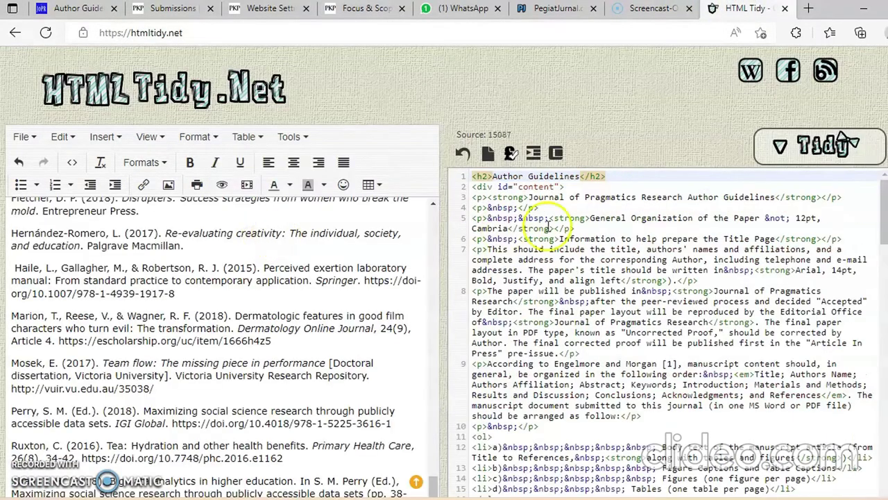
scroll(290, 299, "up", 20)
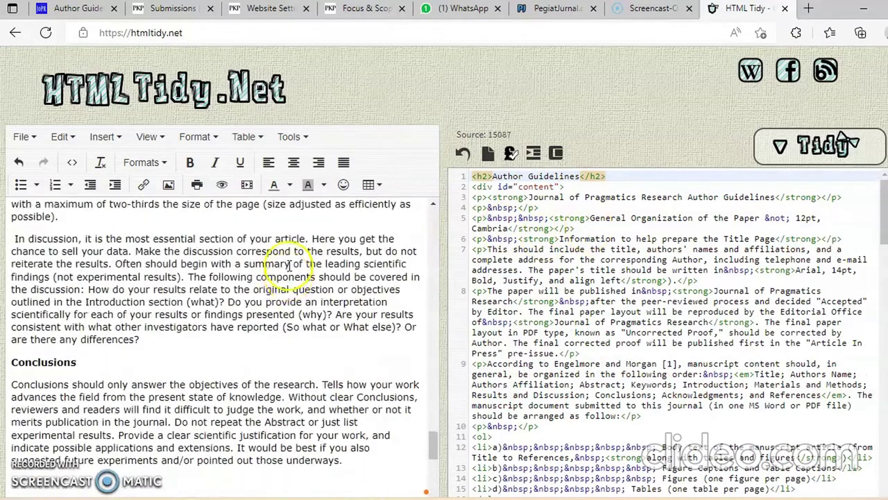
scroll(289, 256, "down", 20)
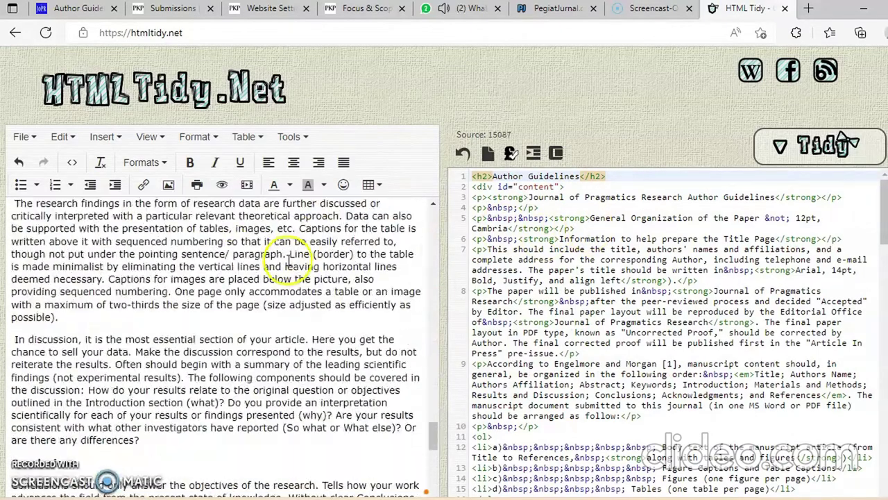
scroll(285, 265, "up", 20)
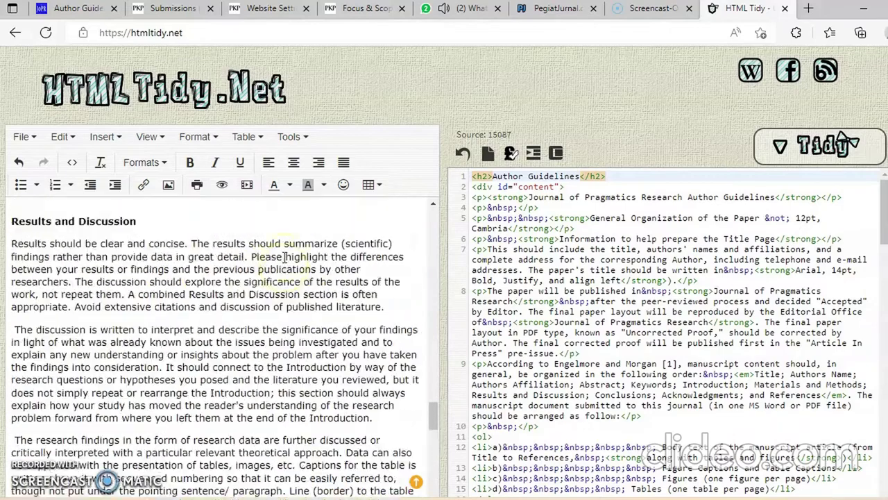
scroll(285, 256, "down", 20)
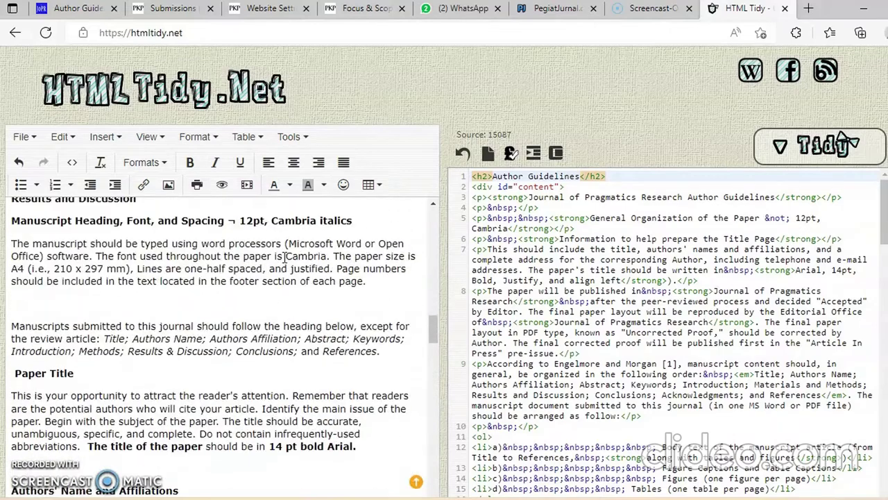
scroll(285, 256, "up", 15)
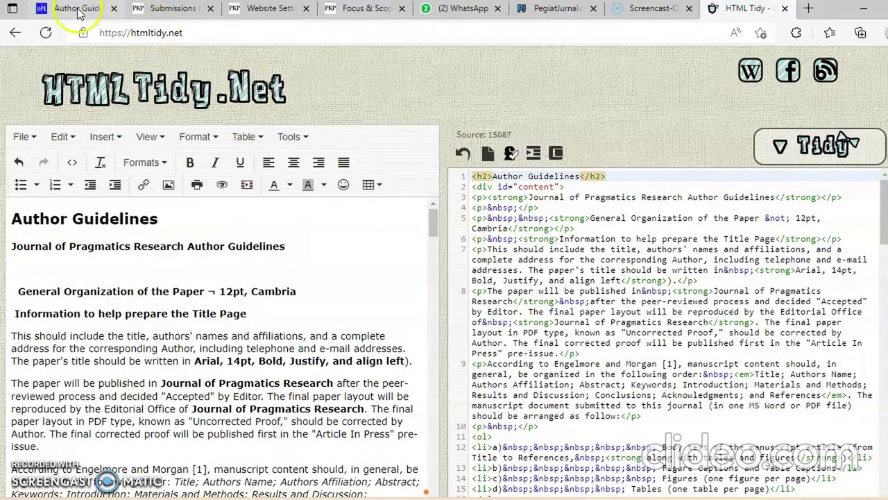
Sign in to the old journal site with the remember-login option
left_click(105, 9)
left_click(347, 129)
scroll(347, 129, "up", 3)
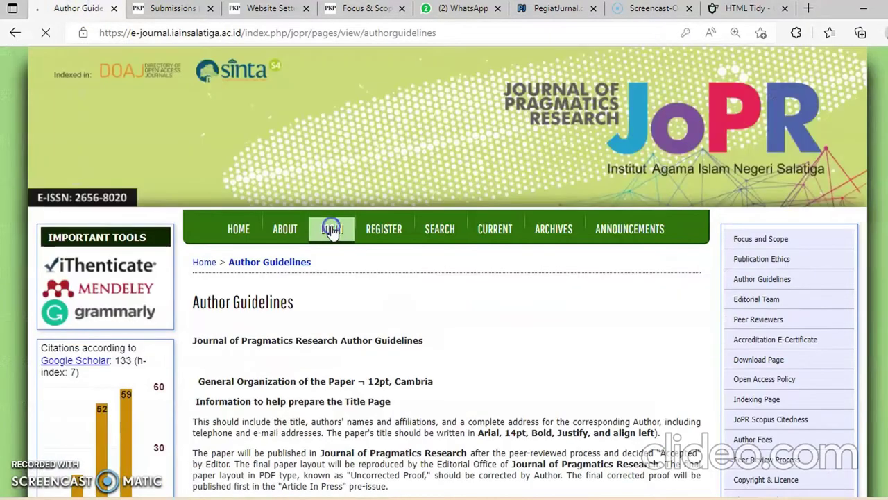
left_click(329, 229)
scroll(352, 272, "down", 2)
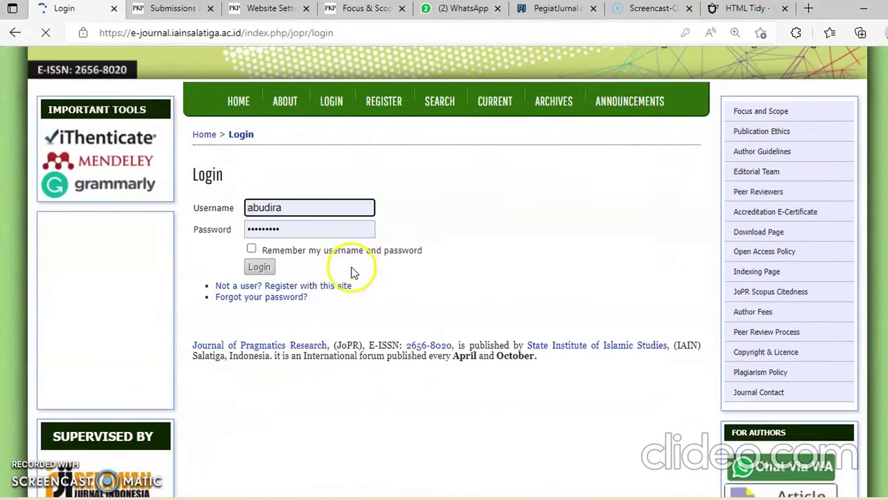
left_click(251, 242)
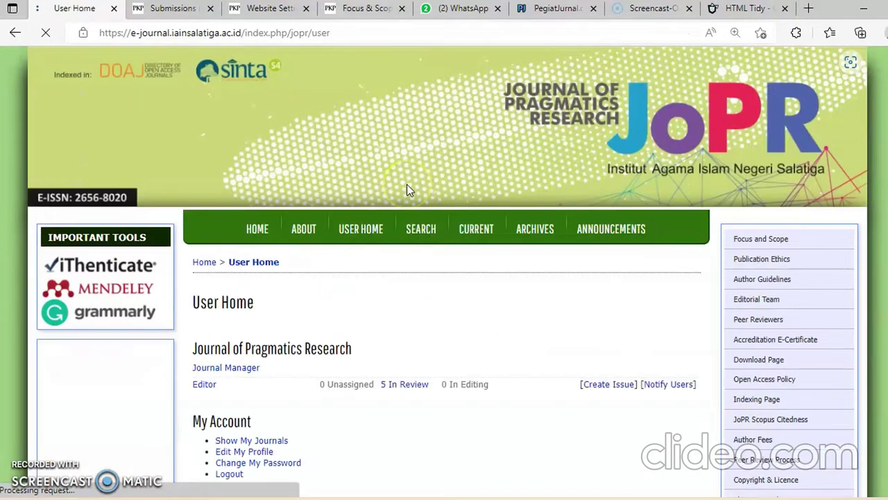
Go to Journal Manager > System Plugins > Generic Plugins and open Static Pages' EDIT/ADD CONTENT
scroll(368, 209, "down", 4)
left_click(249, 99)
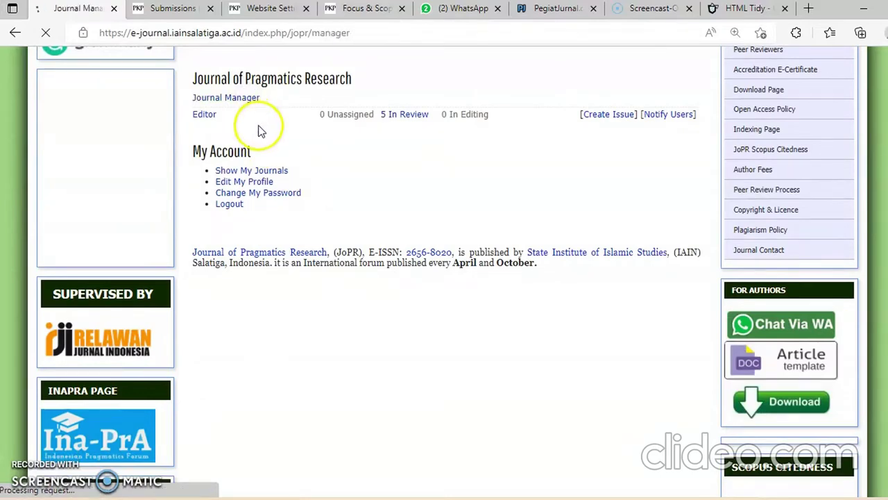
scroll(299, 182, "down", 3)
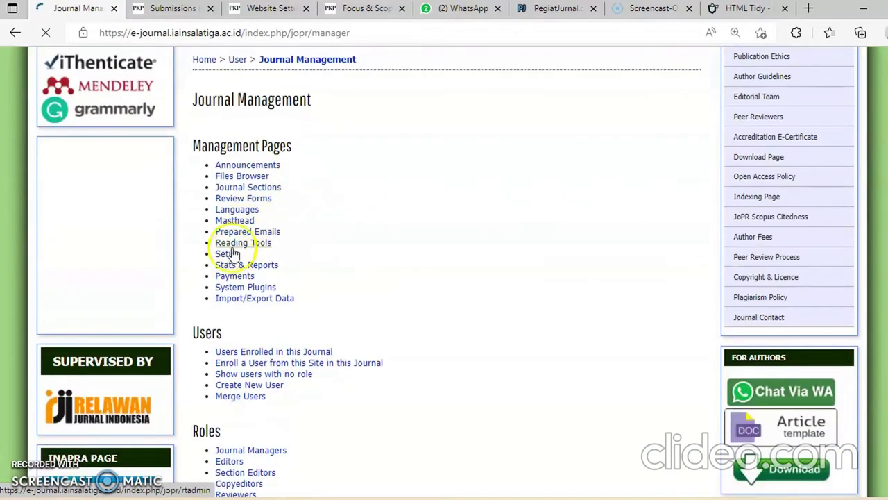
left_click(246, 288)
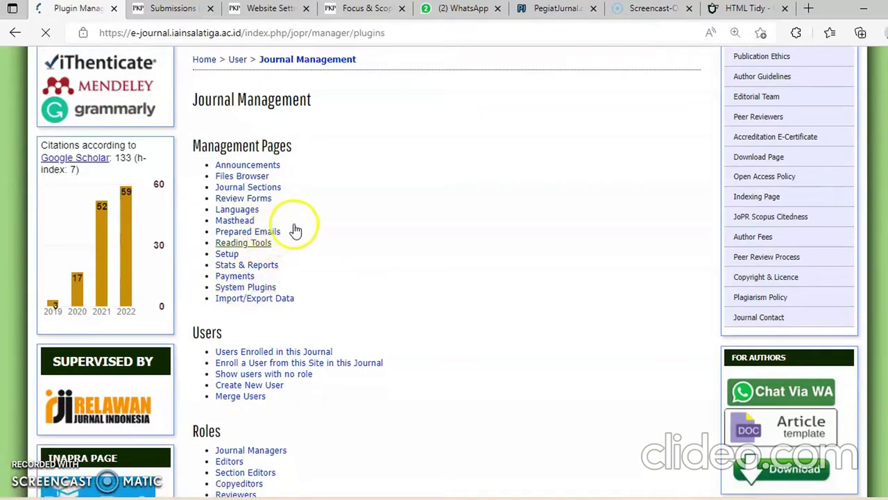
scroll(303, 212, "down", 3)
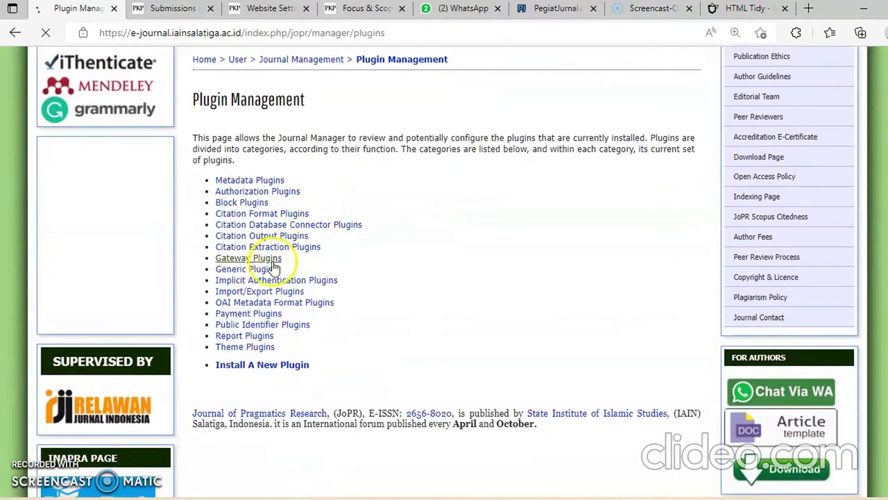
left_click(264, 272)
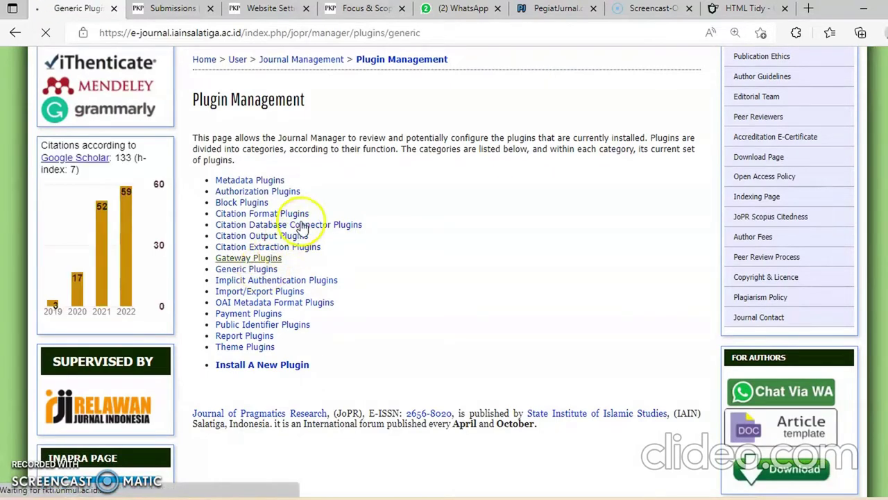
scroll(337, 193, "down", 4)
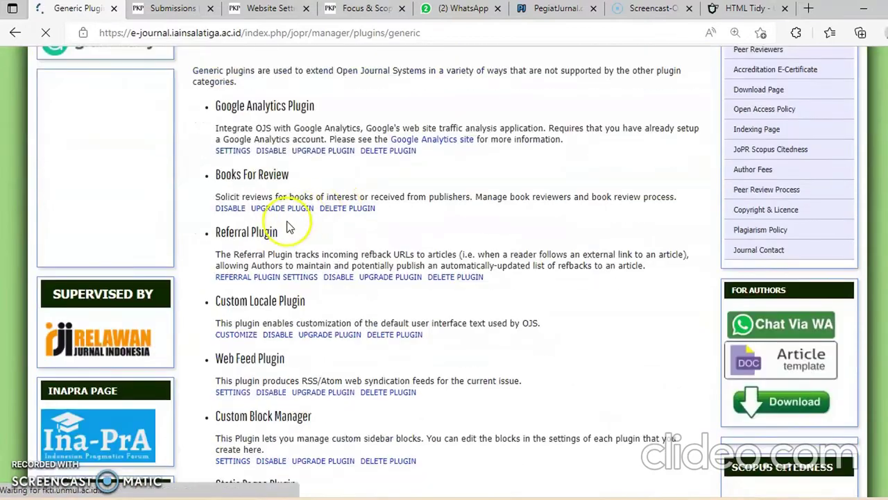
scroll(285, 228, "down", 1)
scroll(281, 229, "down", 2)
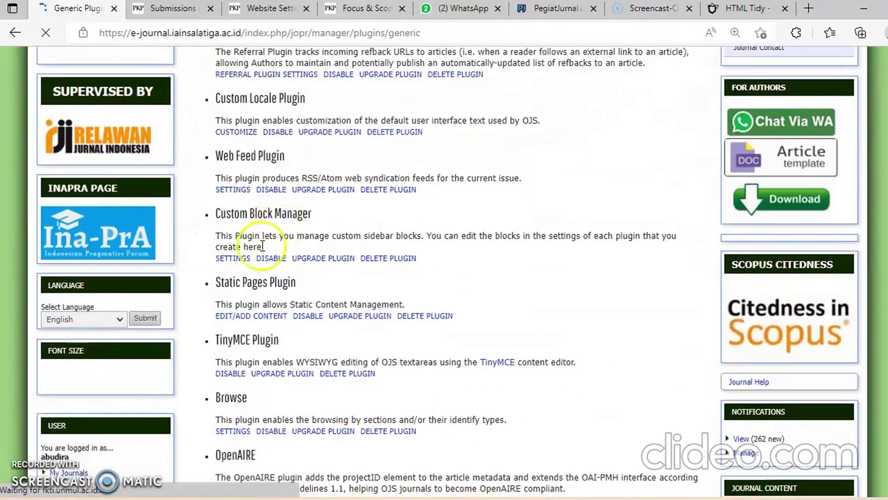
left_click(236, 317)
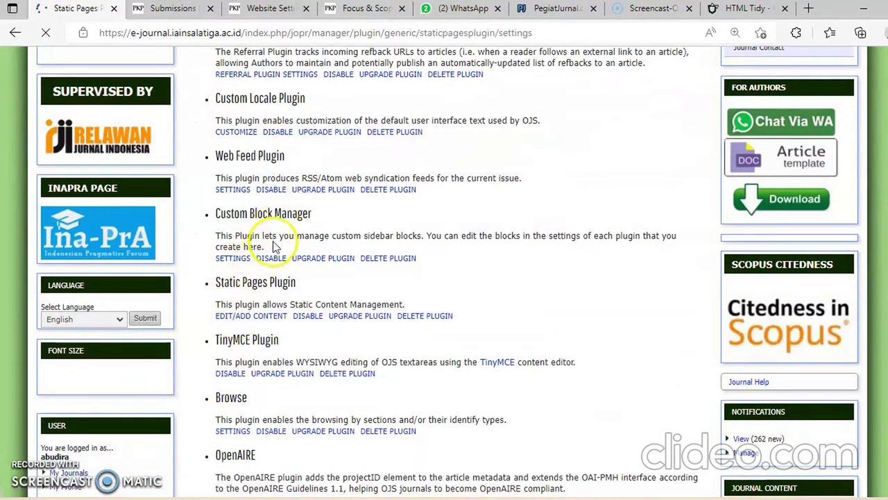
Edit the authorguidelines static page and copy all of its HTML source
scroll(309, 236, "down", 3)
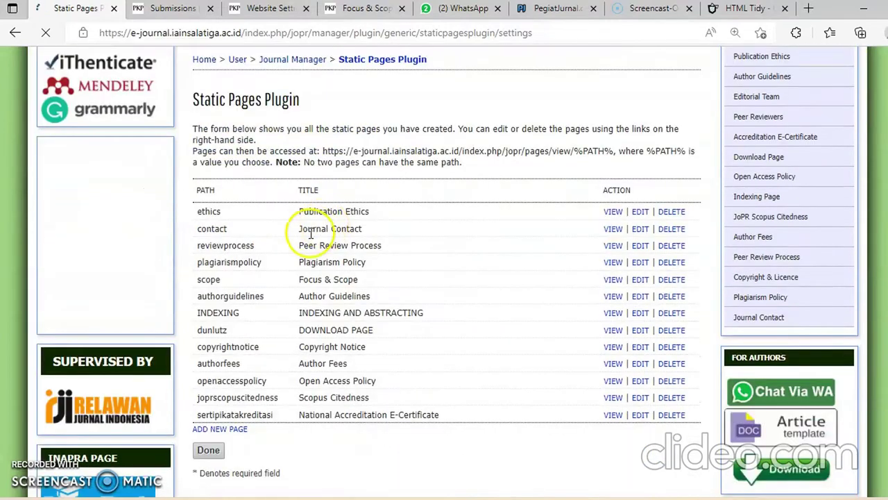
scroll(311, 235, "down", 2)
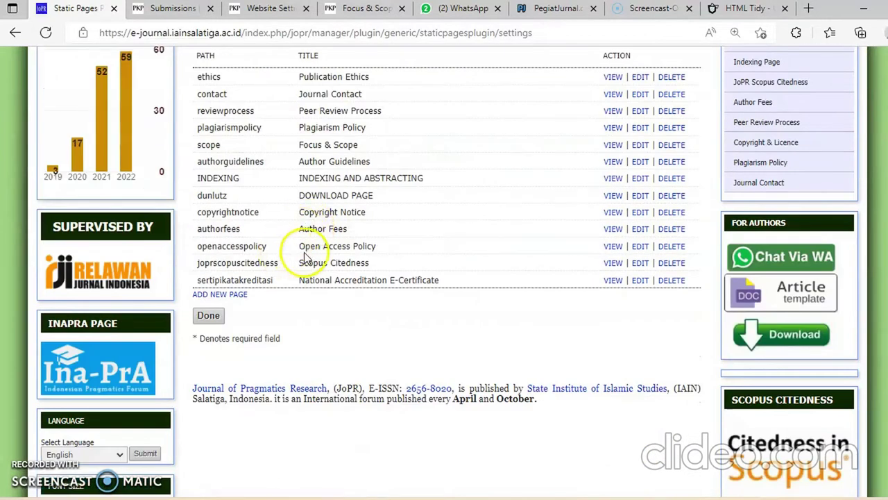
left_click(639, 162)
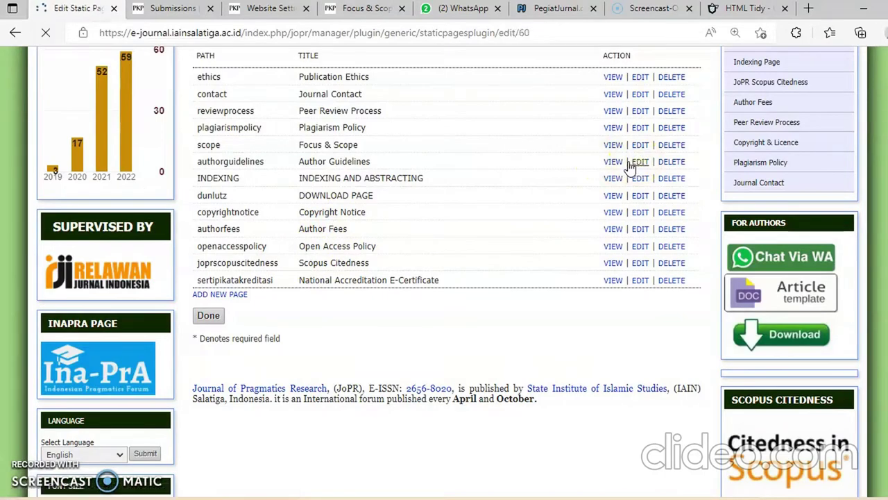
scroll(477, 163, "down", 6)
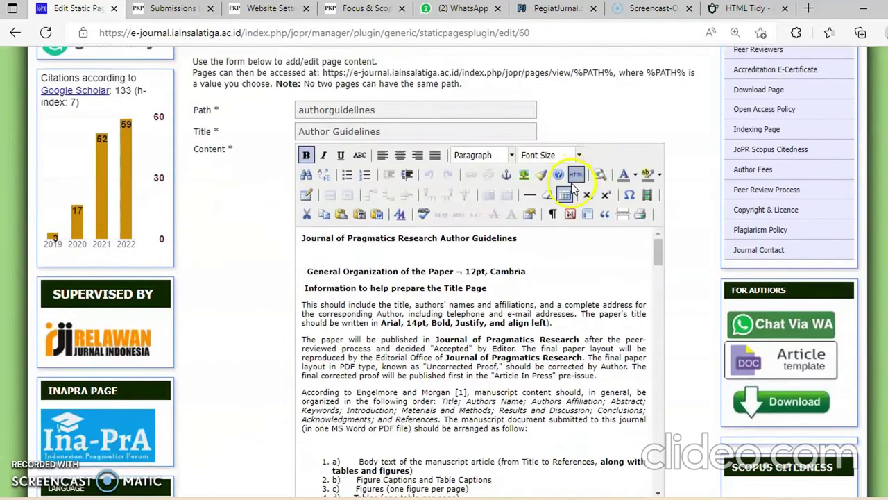
left_click(578, 176)
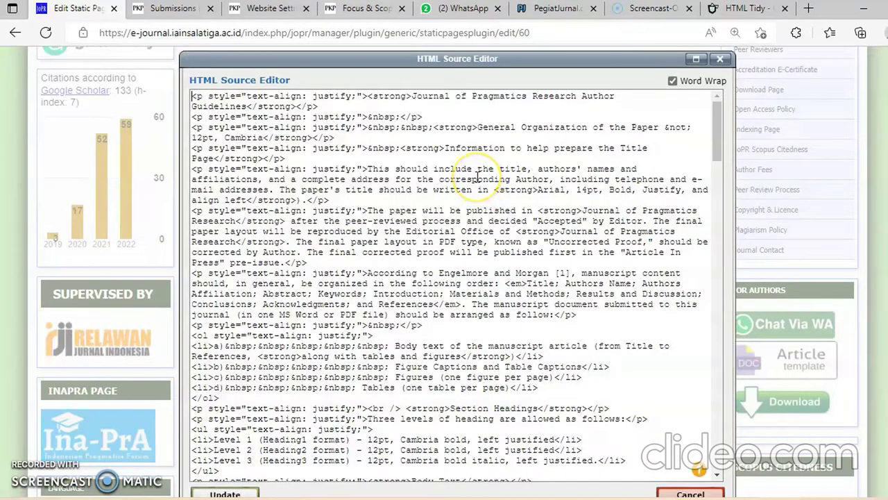
key("ctrl+a")
right_click(468, 177)
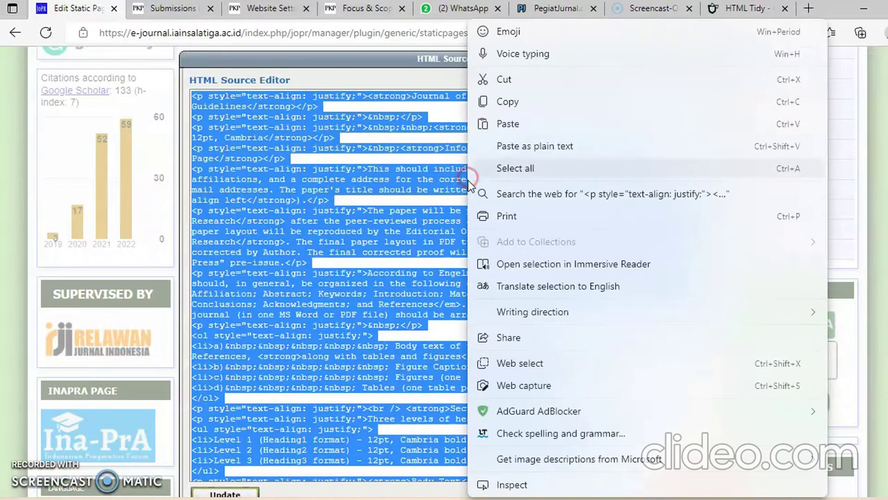
left_click(512, 102)
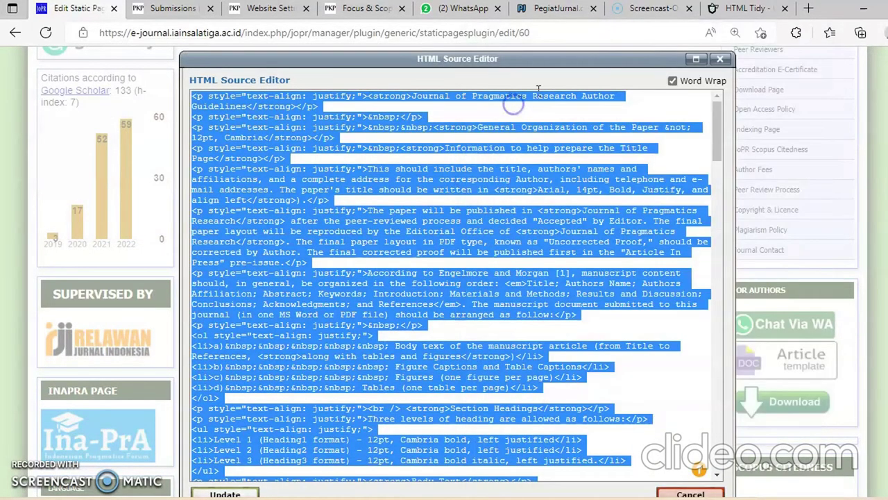
left_click(720, 60)
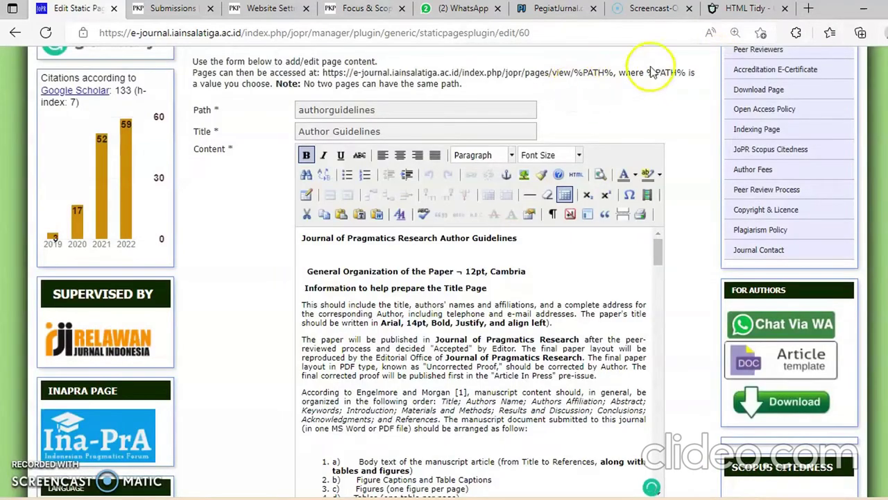
Replace the HTML Tidy source with the pasted Author Guidelines HTML
left_click(735, 10)
left_click(514, 258)
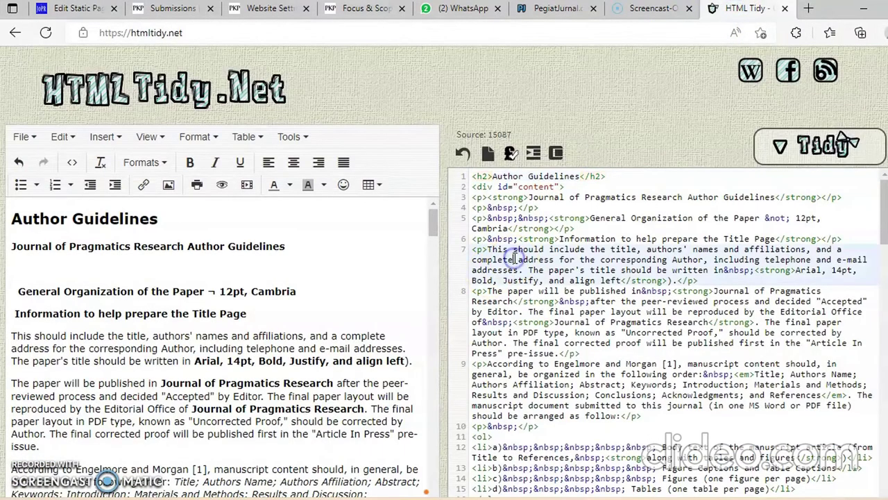
key("ctrl+a")
key("Delete")
left_click(516, 214)
right_click(520, 176)
left_click(558, 240)
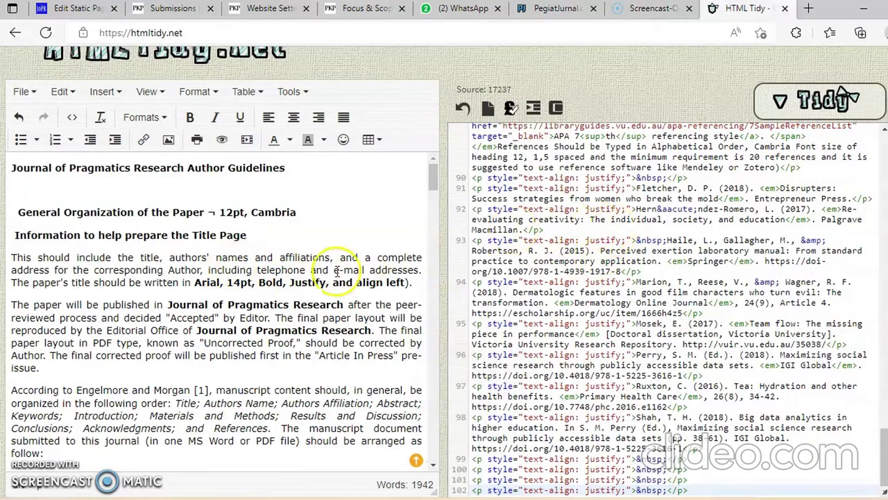
Resize the Table 1 image to 416 × 178
scroll(238, 277, "up", 1)
scroll(250, 291, "down", 8)
scroll(292, 300, "down", 3)
left_click(156, 253)
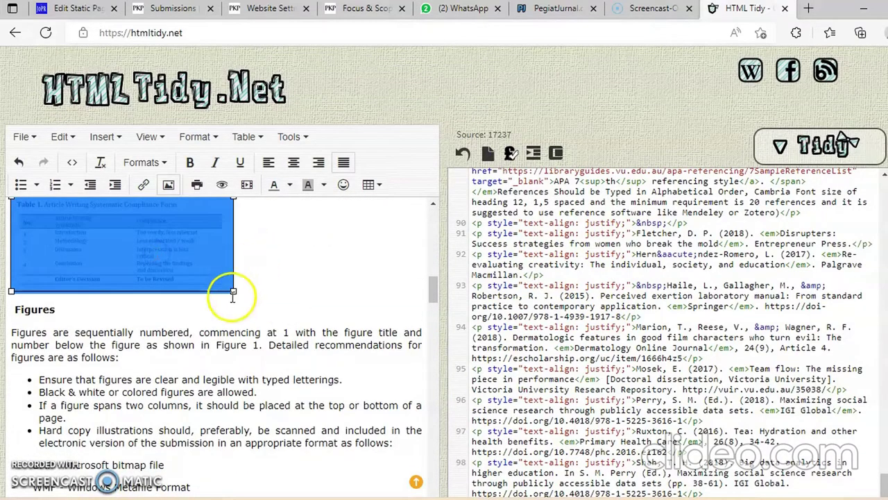
left_click_drag(233, 291, 248, 320)
Copy the entire cleaned-up HTML source
scroll(351, 296, "up", 3)
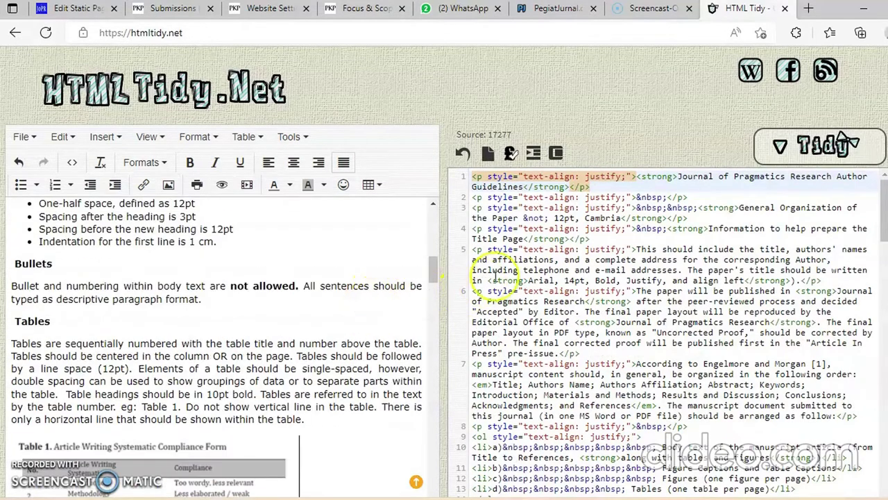
left_click(536, 249)
key("ctrl+a")
right_click(542, 231)
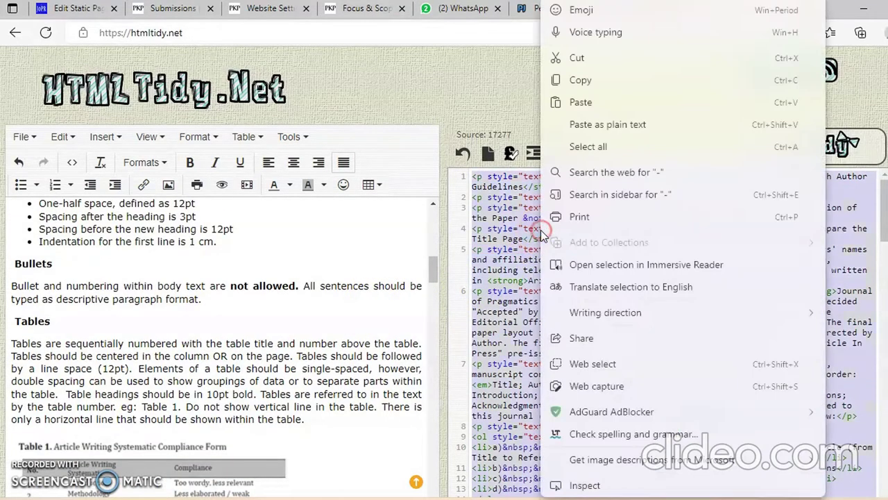
left_click(594, 86)
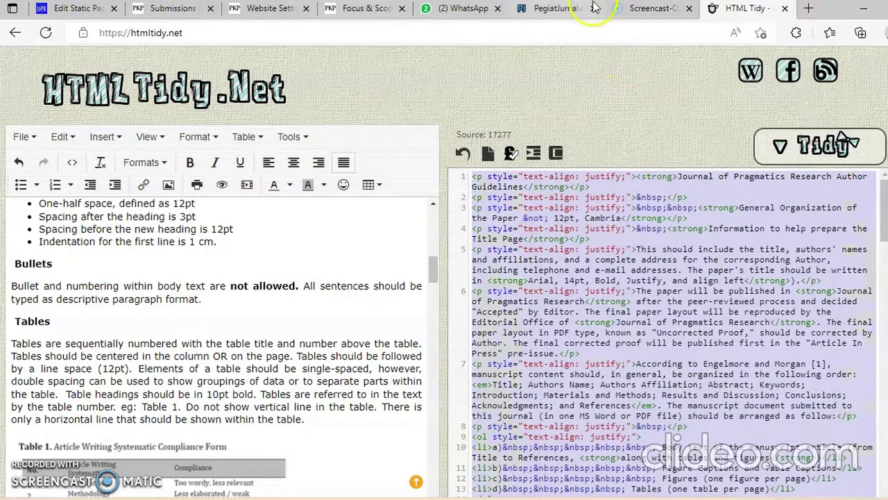
Paste the Author Guidelines HTML into the new page's content through the source view
left_click(354, 10)
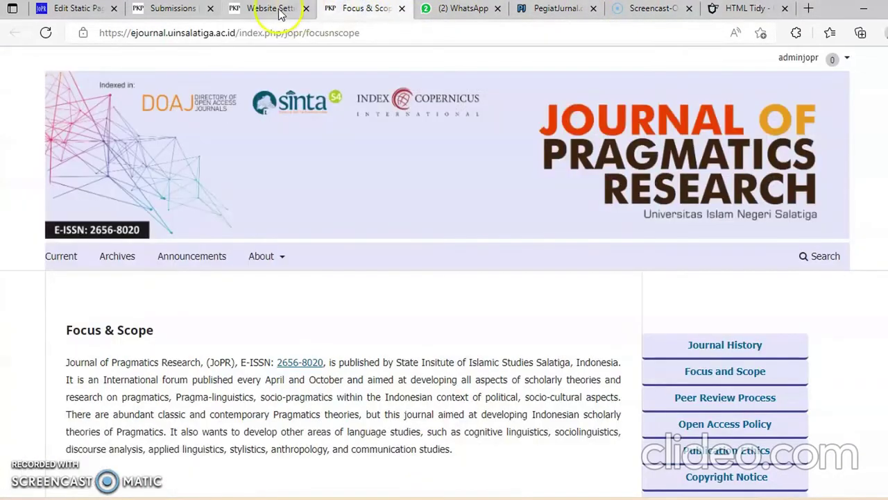
left_click(276, 10)
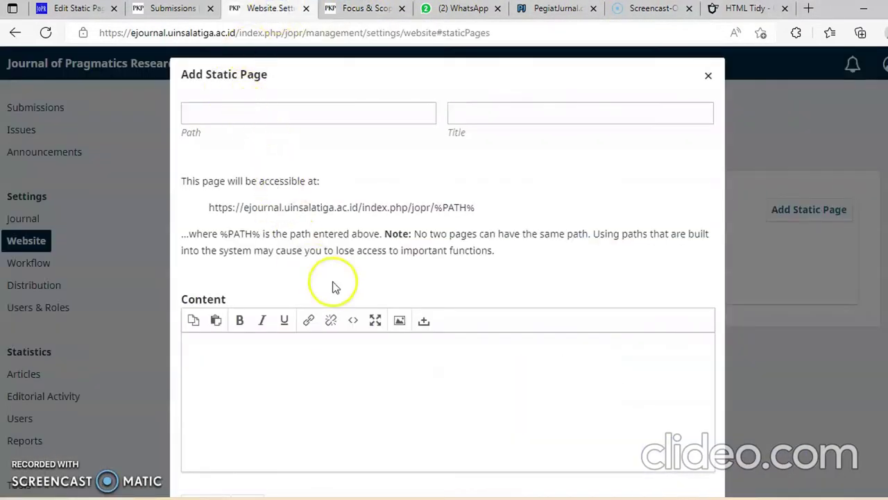
left_click(353, 321)
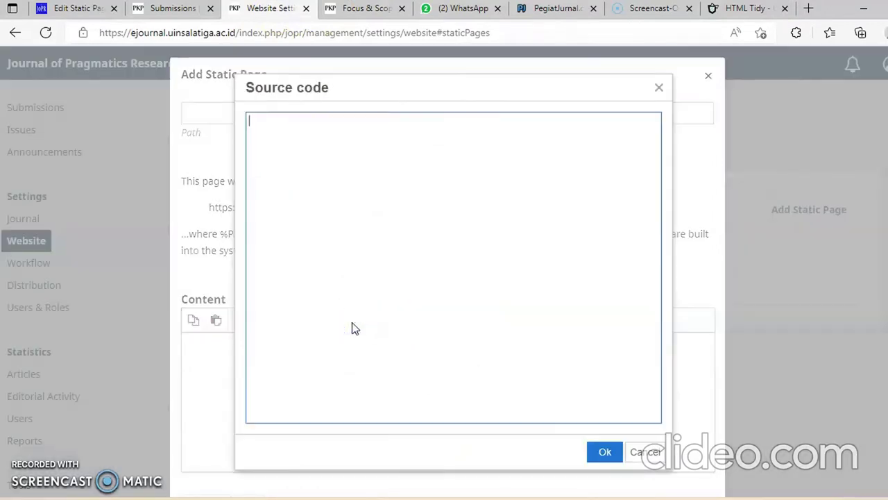
left_click(334, 131)
right_click(334, 130)
left_click(383, 240)
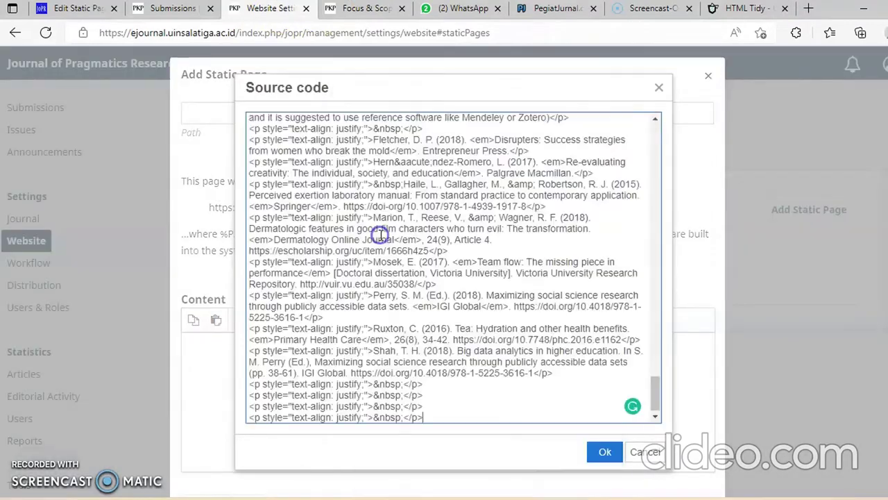
left_click(602, 452)
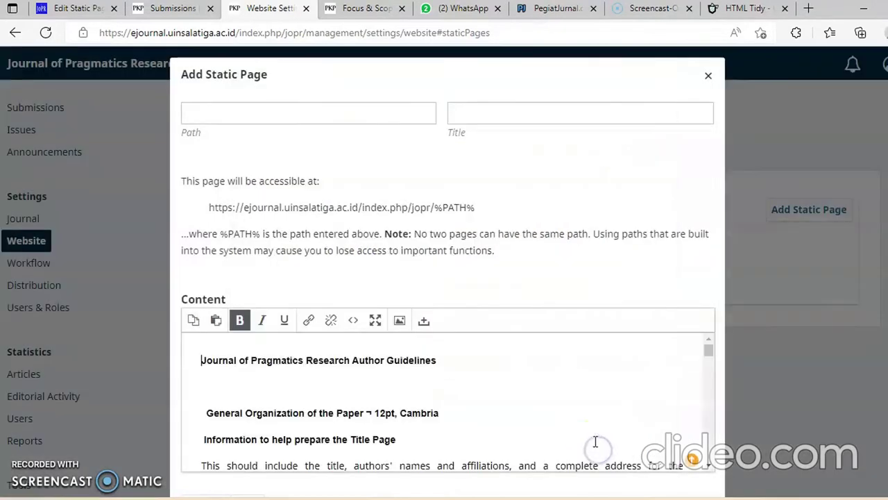
scroll(538, 328, "down", 1)
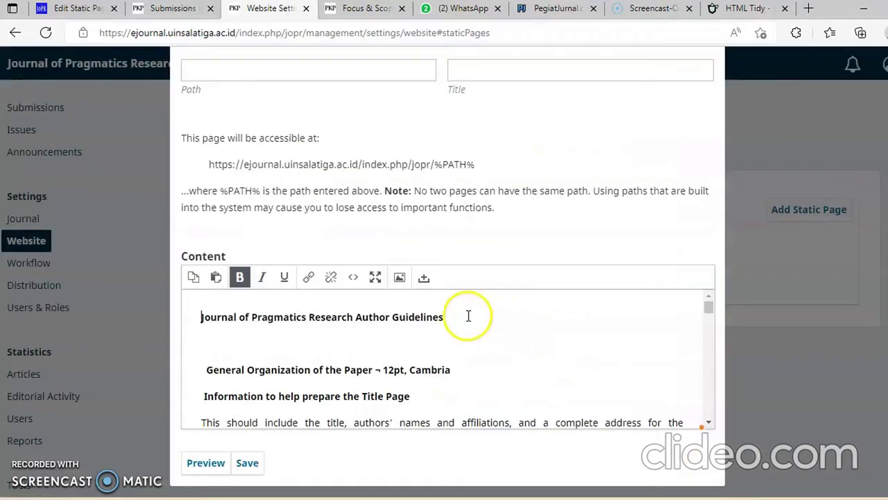
scroll(468, 318, "up", 1)
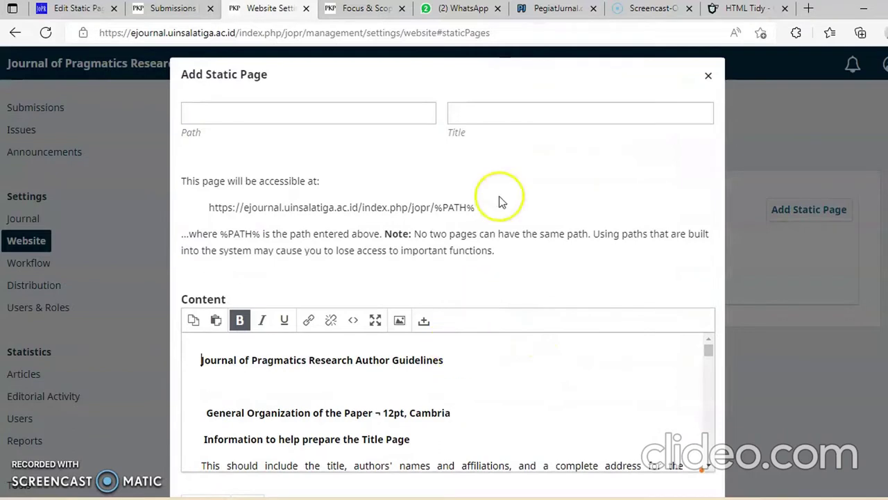
Give the page title 'Author Guidelines' and path 'authorguidelines', then save it
left_click(502, 111)
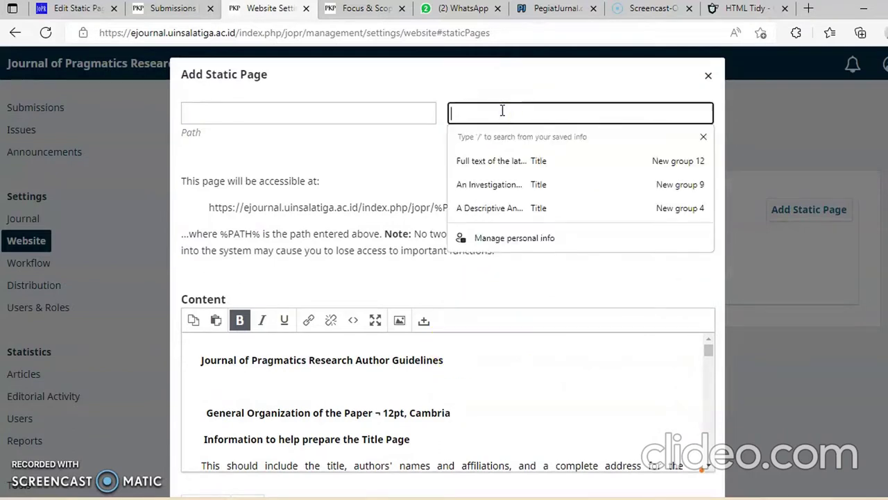
type("aUTH")
key("BackSpace")
key("BackSpace")
key("BackSpace")
key("BackSpace")
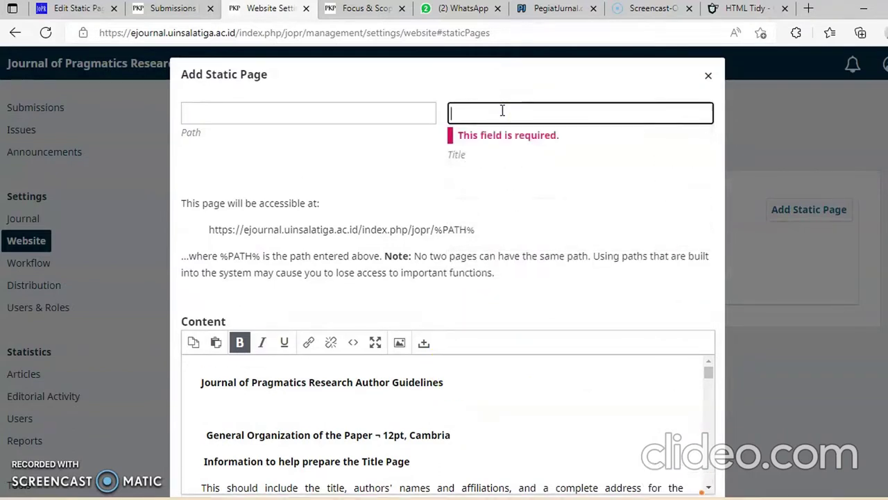
key("Caps_Lock")
type("Author Guidelines")
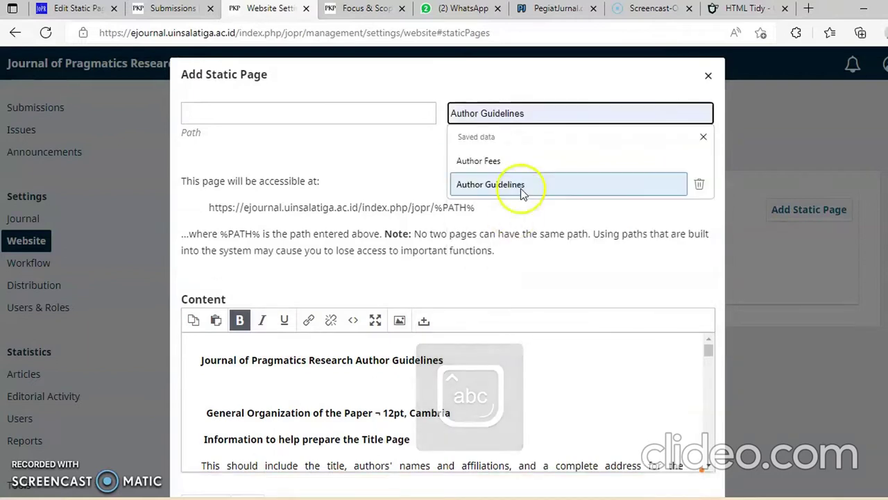
left_click(520, 185)
left_click(359, 114)
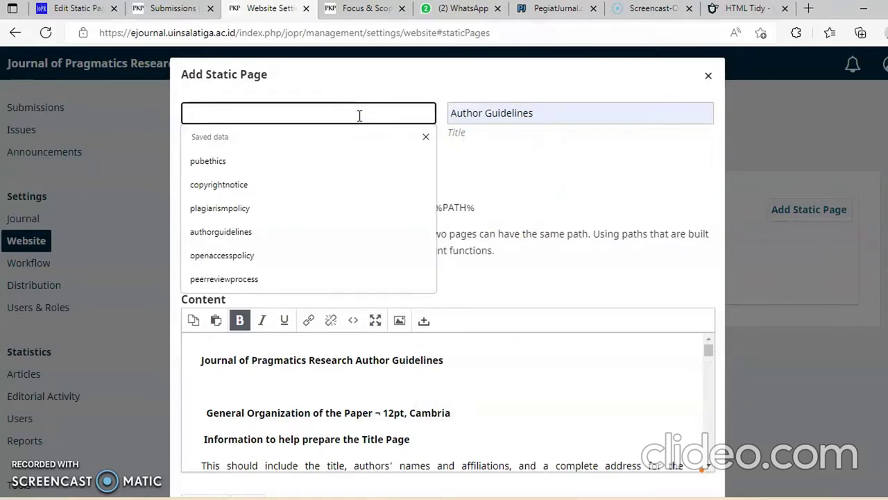
type("authorguidelines")
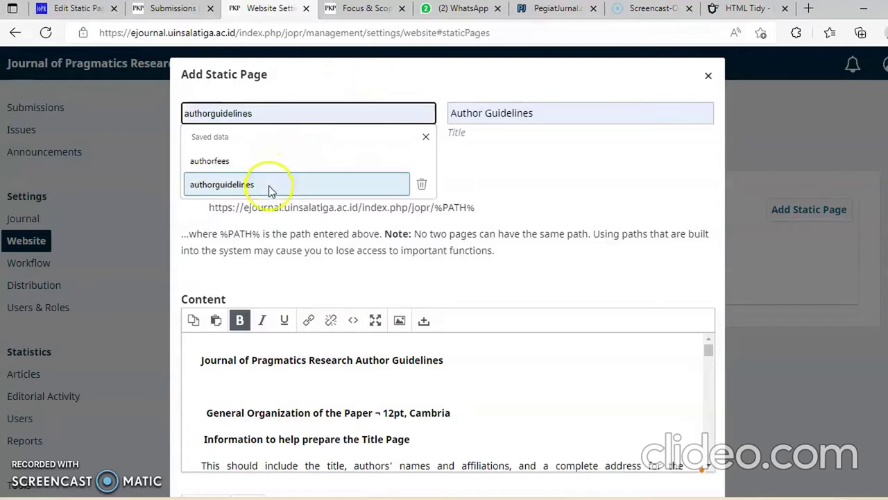
left_click(272, 184)
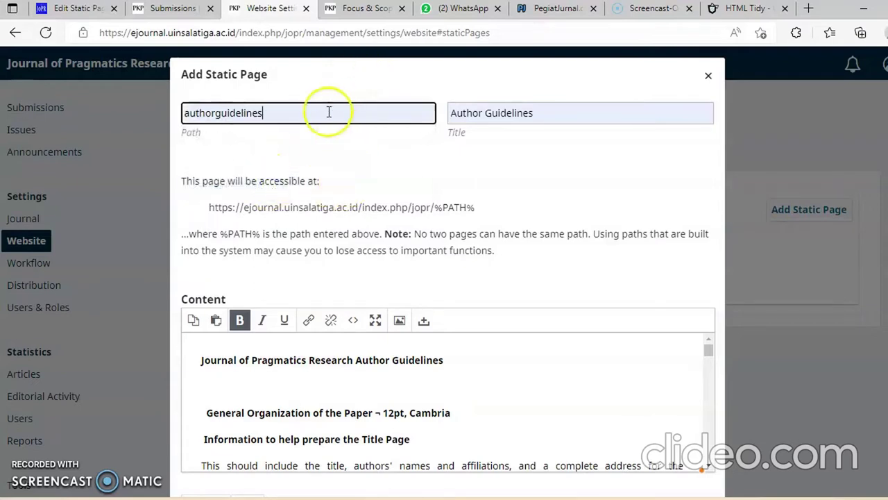
scroll(479, 298, "down", 2)
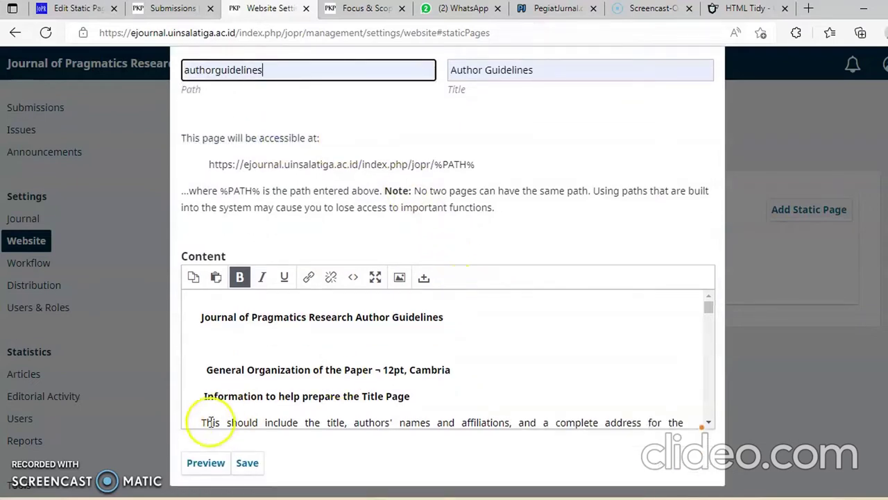
left_click(249, 462)
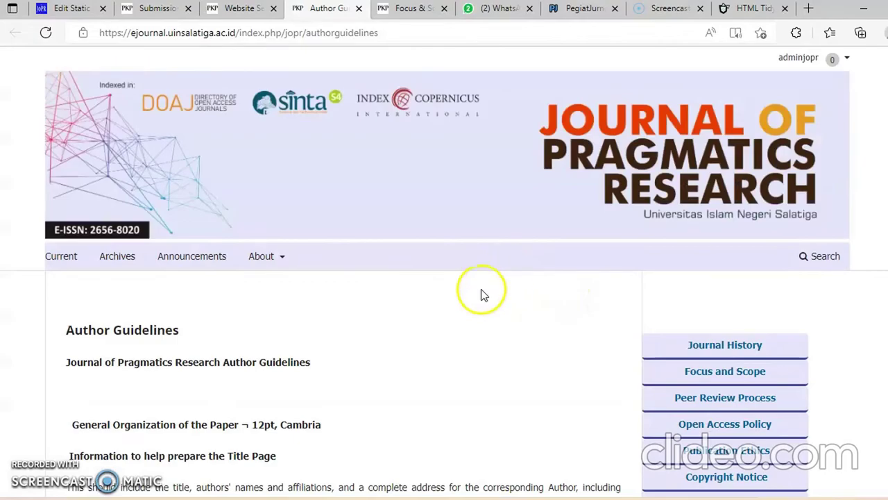
Scroll through the published Author Guidelines page to check the full guidelines content
scroll(483, 295, "down", 15)
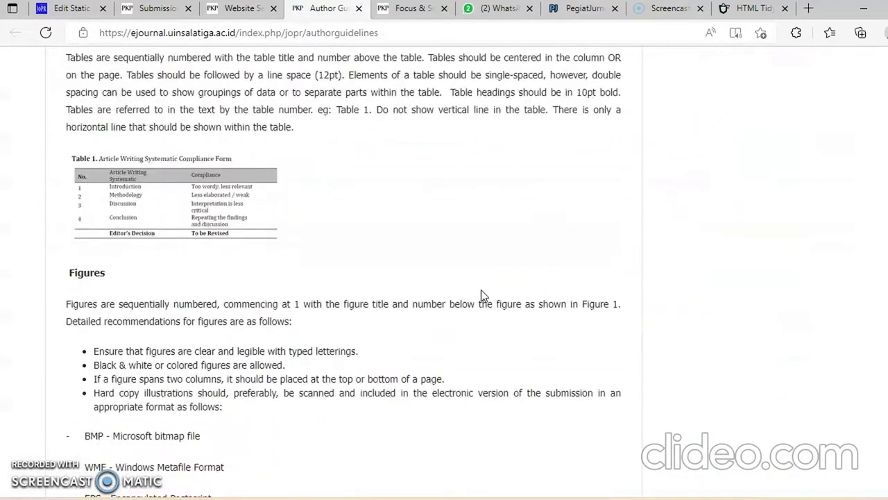
scroll(484, 295, "down", 15)
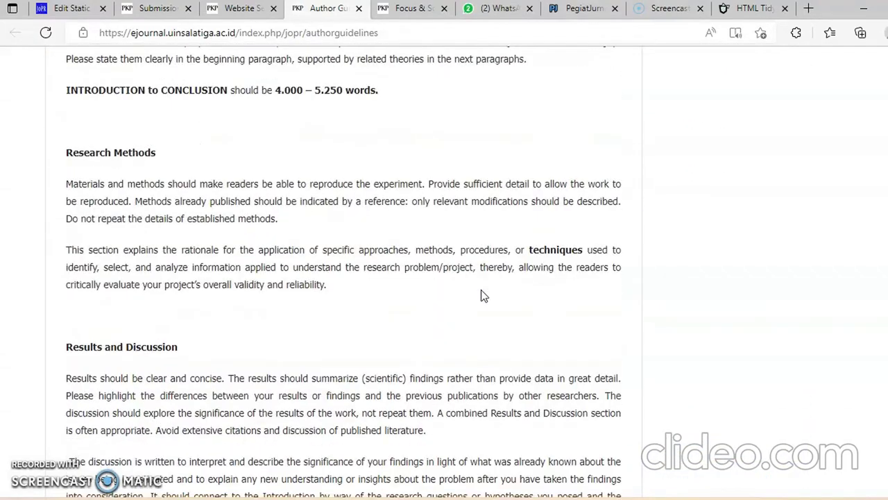
scroll(484, 295, "down", 20)
scroll(484, 286, "up", 10)
scroll(484, 286, "up", 20)
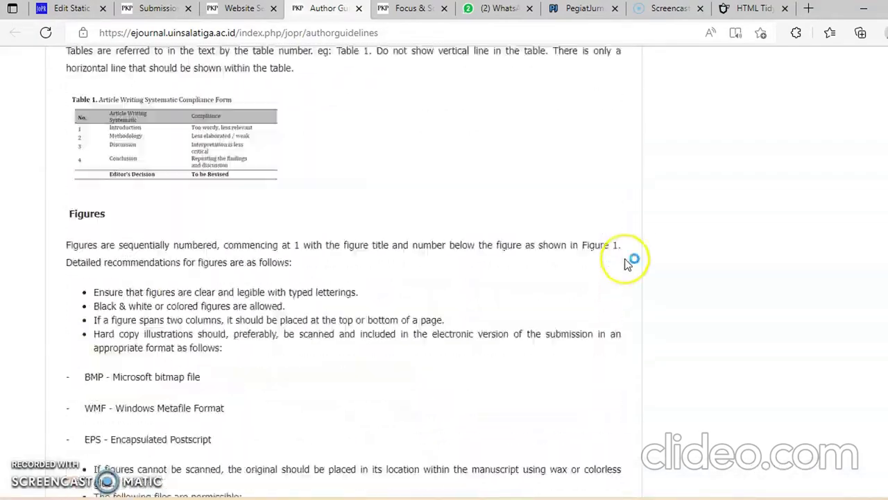
scroll(628, 261, "up", 15)
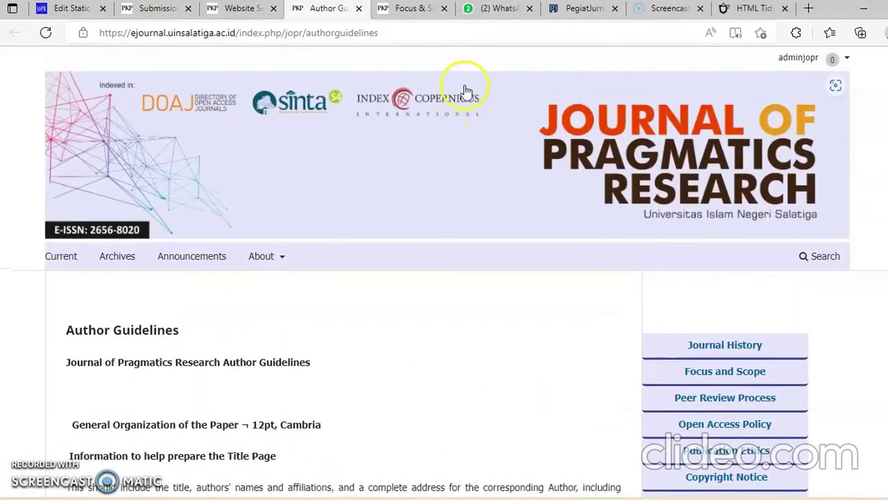
Copy the Author Guidelines page's web address from the address bar
left_click(448, 32)
right_click(448, 32)
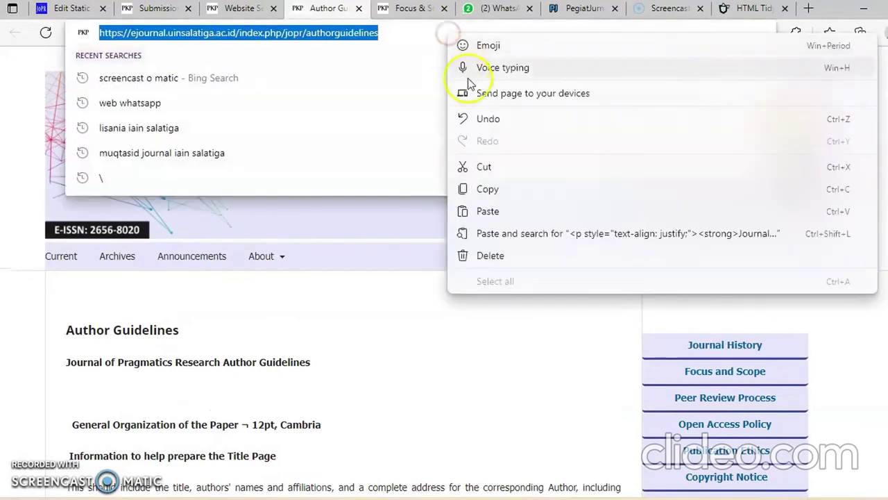
left_click(510, 192)
left_click(842, 309)
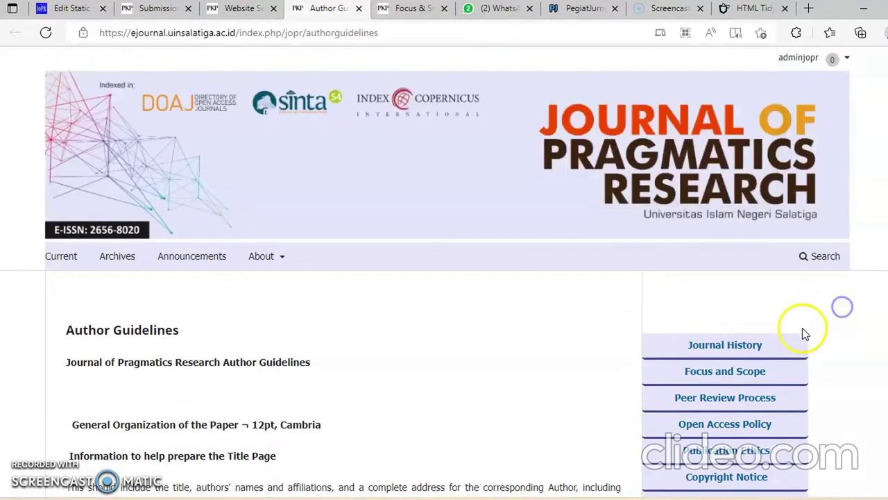
scroll(803, 327, "down", 2)
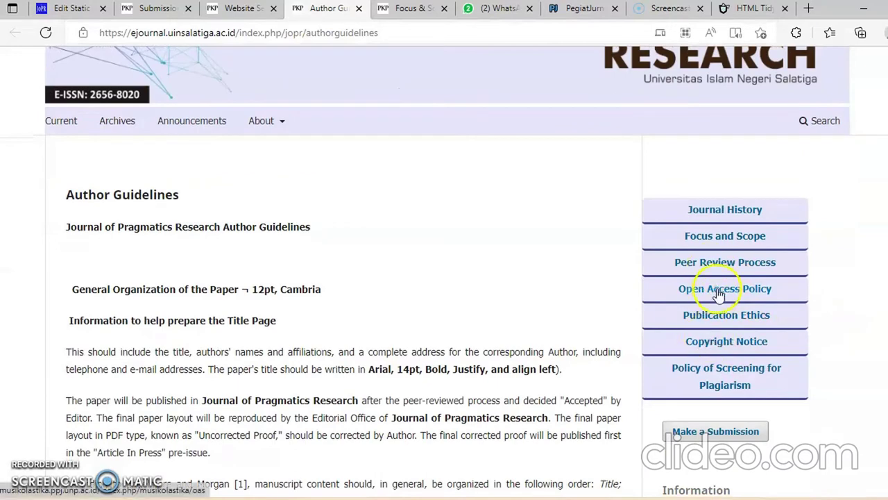
Open the side-bar-menu custom block for editing via Plugins > Custom Block Manager > Manage Custom Blocks
left_click(240, 10)
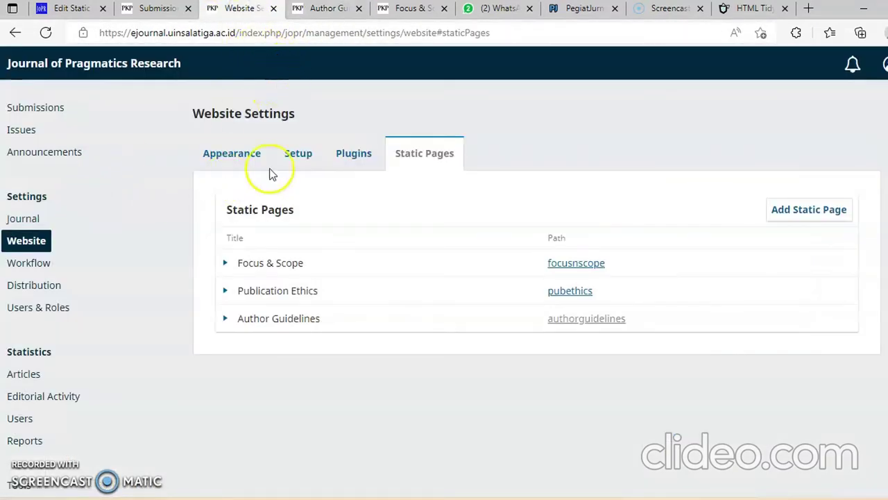
left_click(350, 154)
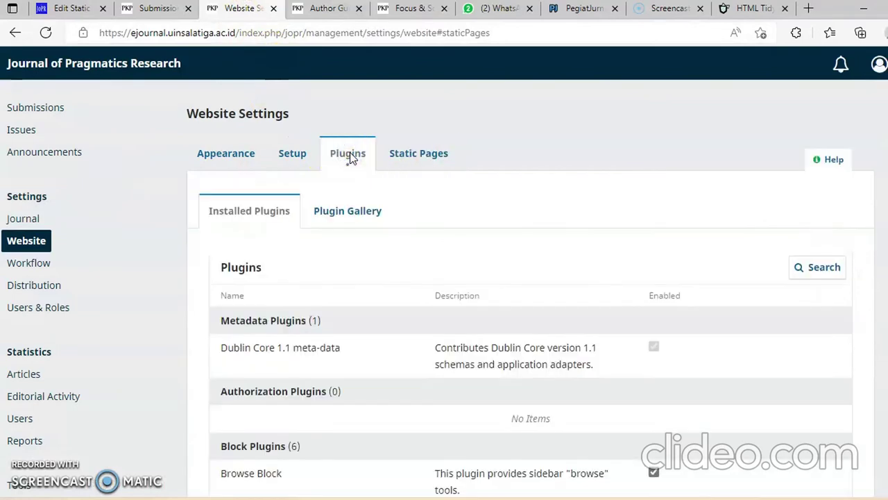
scroll(354, 218, "down", 2)
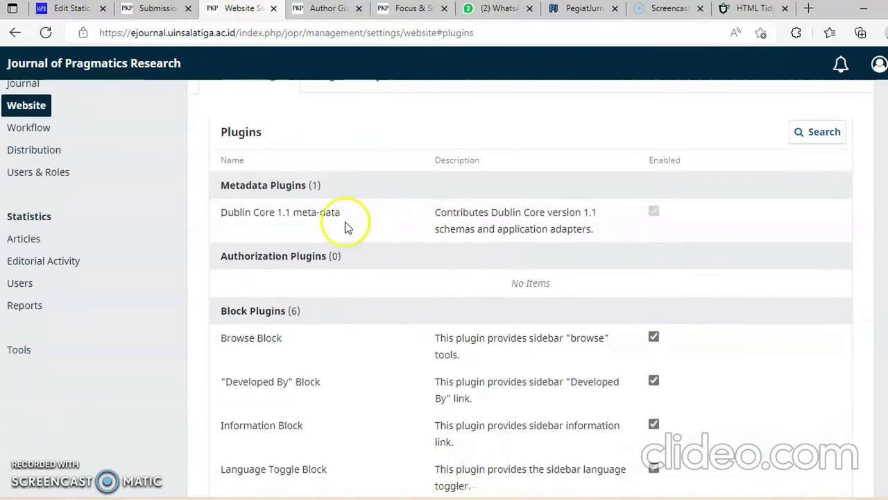
scroll(347, 228, "down", 7)
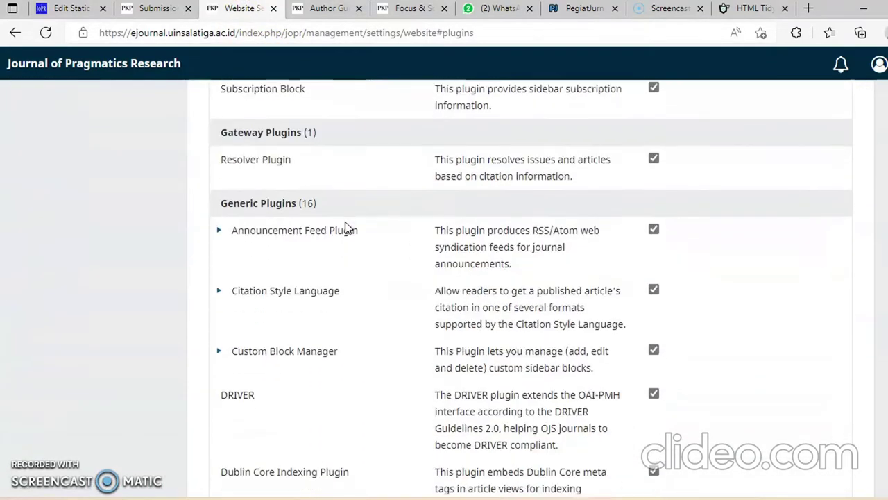
left_click(220, 347)
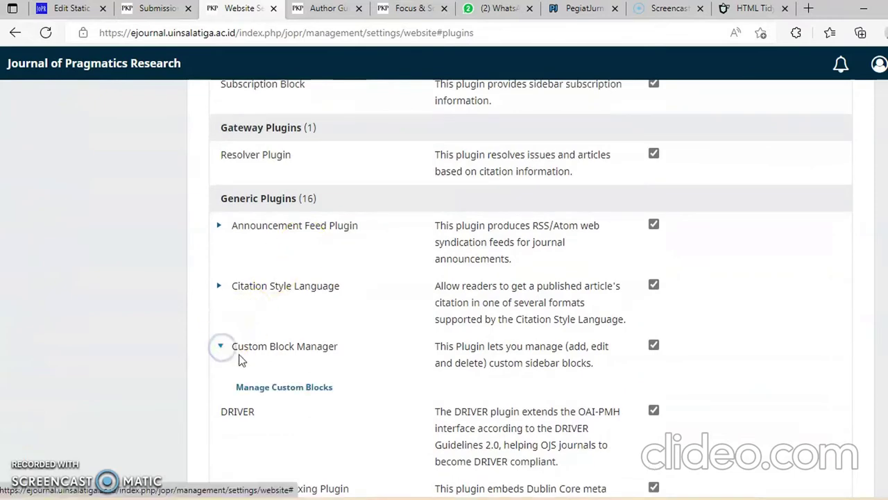
left_click(280, 387)
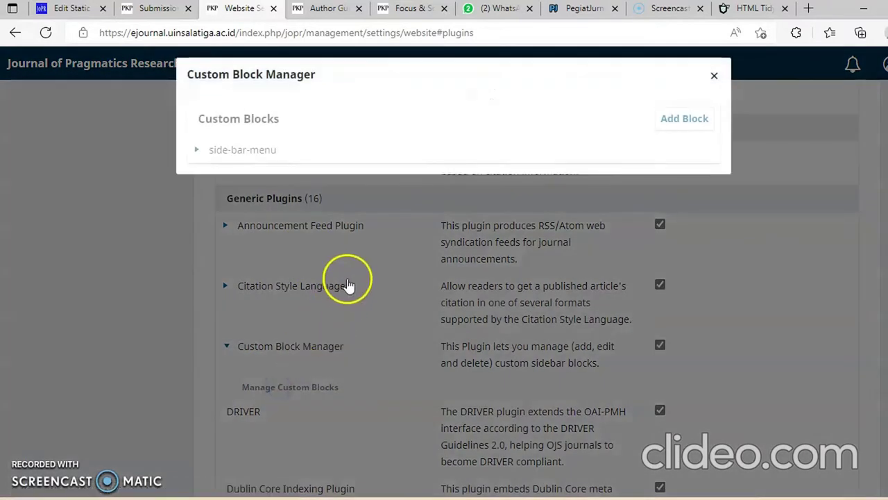
left_click(198, 150)
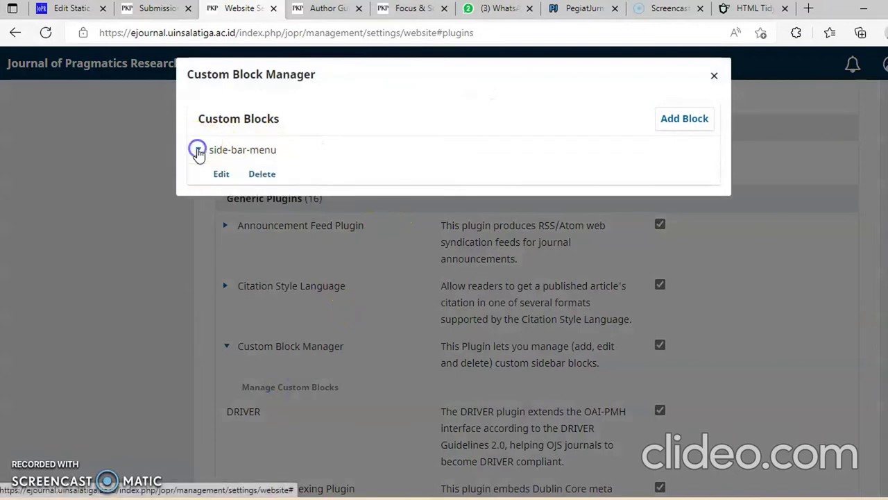
left_click(222, 174)
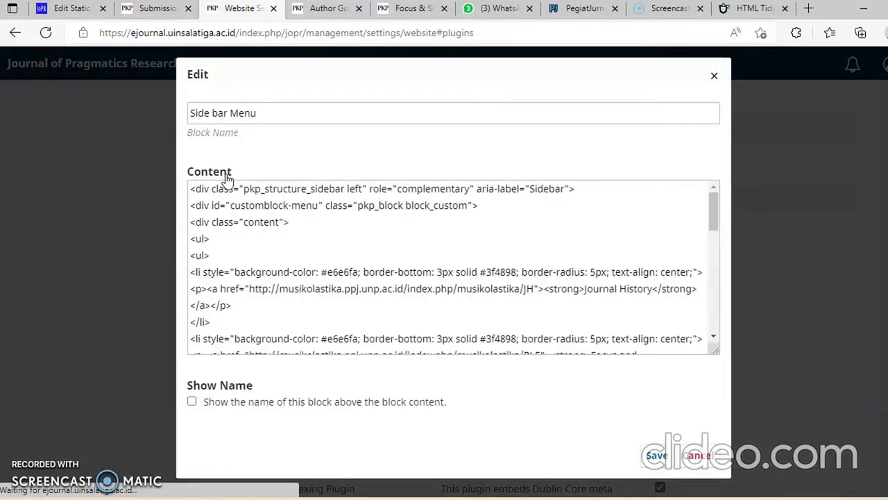
scroll(595, 230, "down", 1)
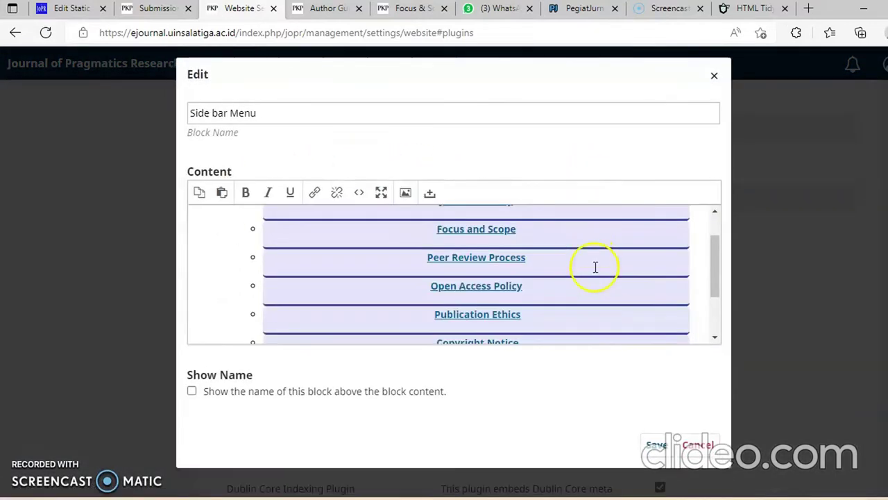
scroll(584, 277, "down", 3)
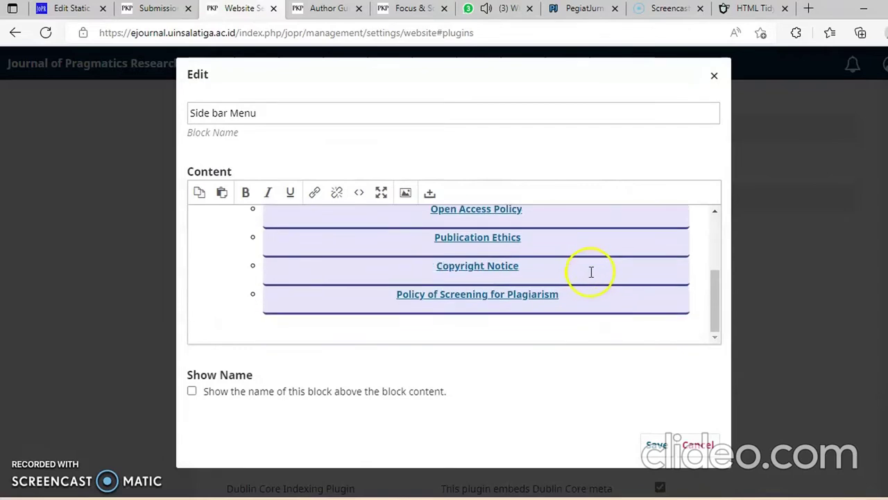
scroll(595, 271, "up", 4)
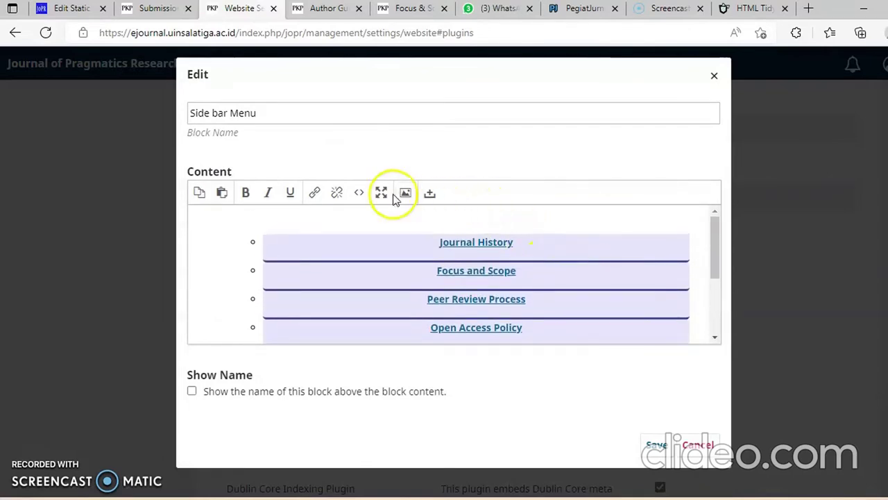
Duplicate the Journal History list item in the sidebar block's HTML source
left_click(359, 192)
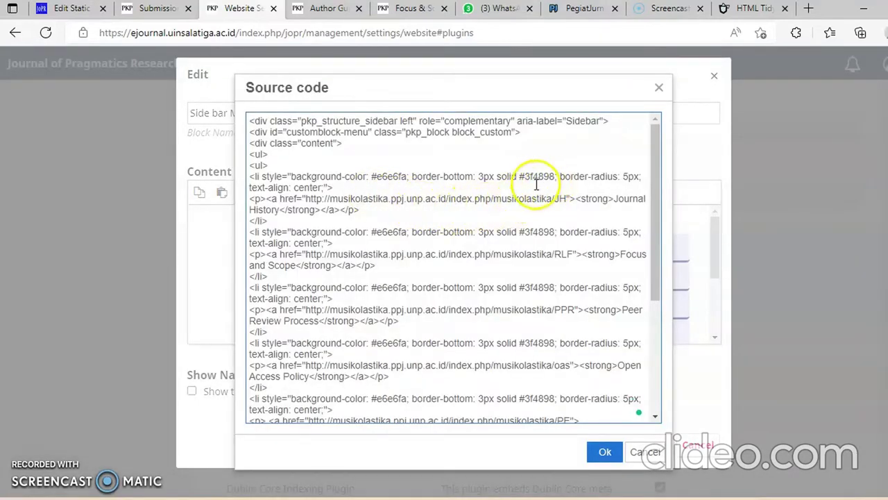
left_click(510, 189)
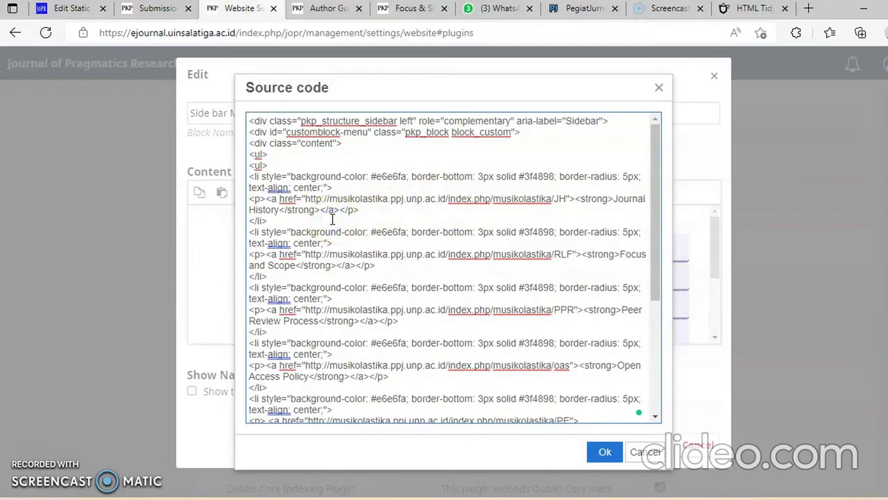
key("Return")
key("Return")
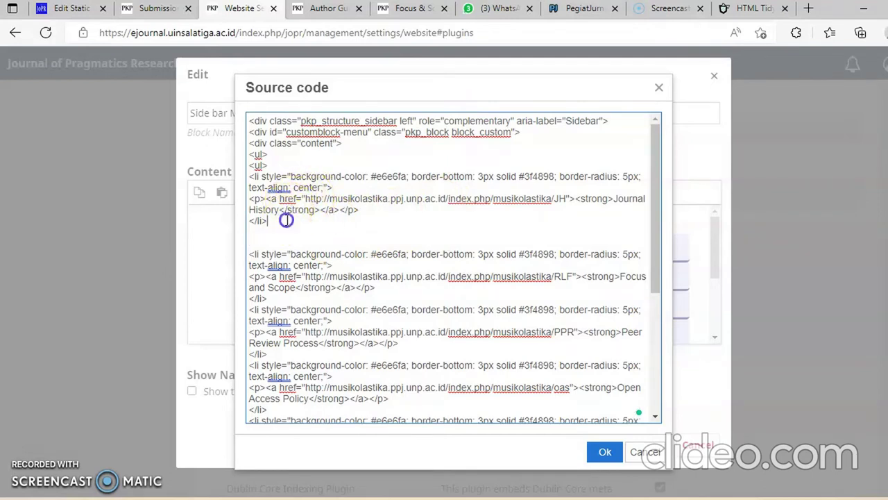
left_click_drag(285, 220, 241, 182)
right_click(255, 183)
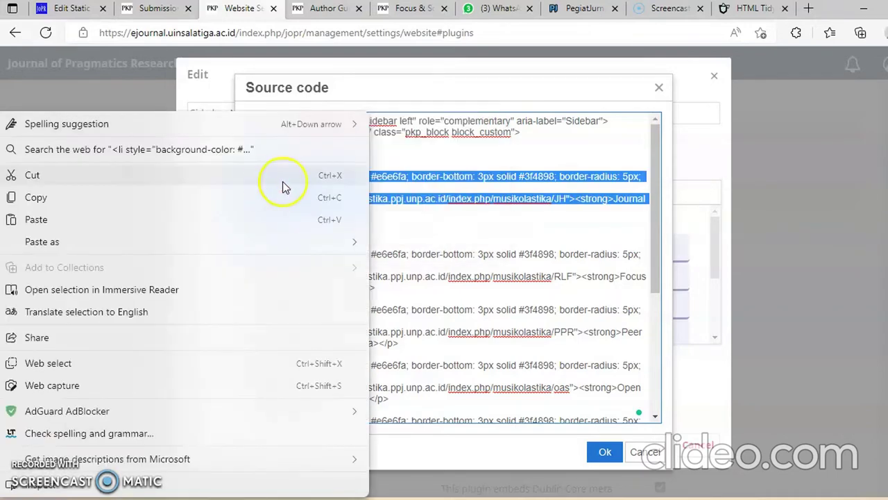
left_click(99, 197)
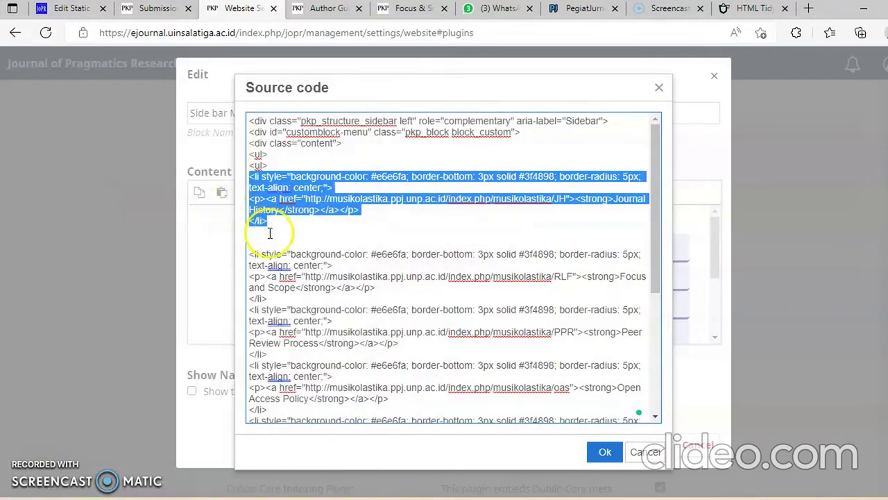
left_click(269, 234)
right_click(269, 235)
left_click(292, 236)
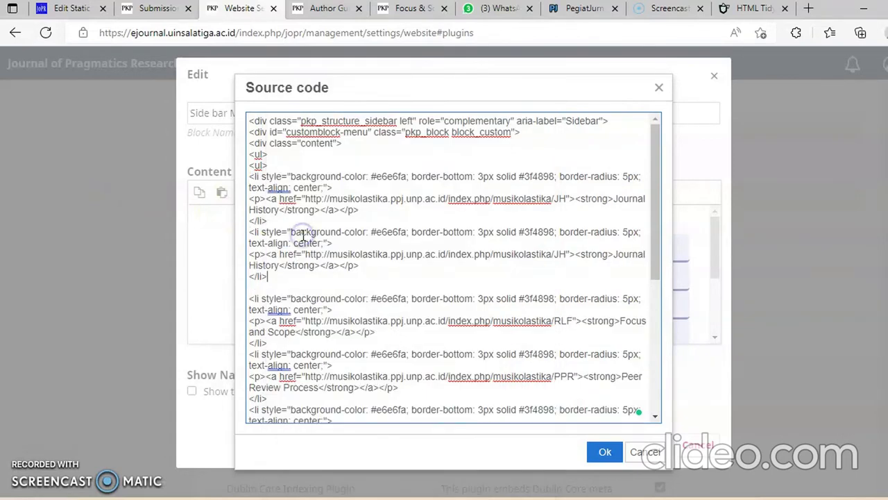
Relabel the duplicated link as 'Author Guidelines'
left_click(616, 254)
type("Author ")
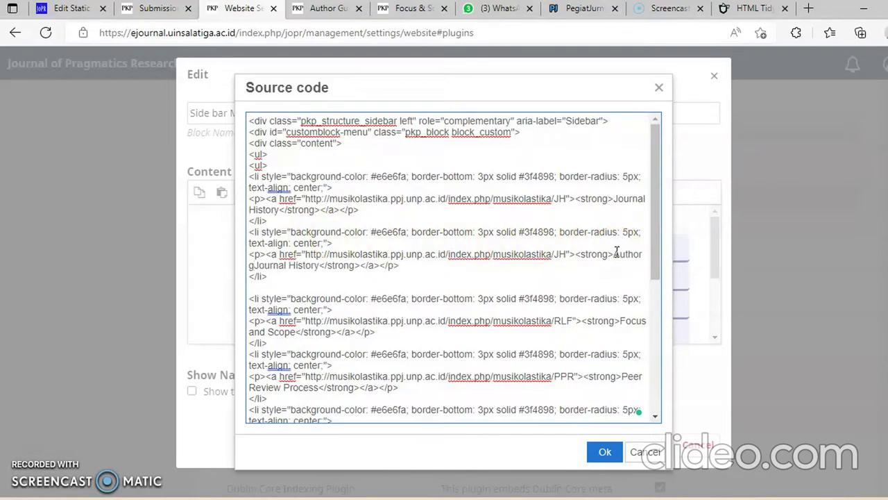
type("gui")
key("BackSpace")
type("Guidelines")
key("Delete")
key("Delete")
key("Delete")
key("Delete")
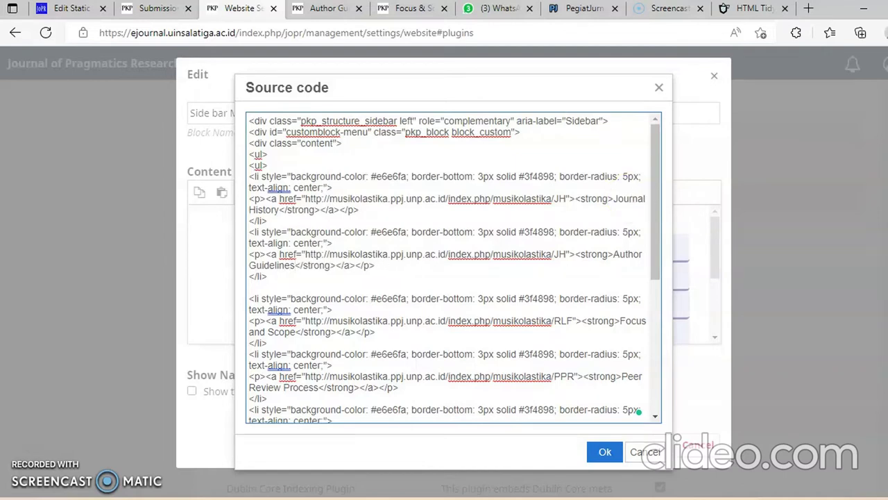
Replace the Author Guidelines link's old href with the copied authorguidelines page address
left_click(330, 7)
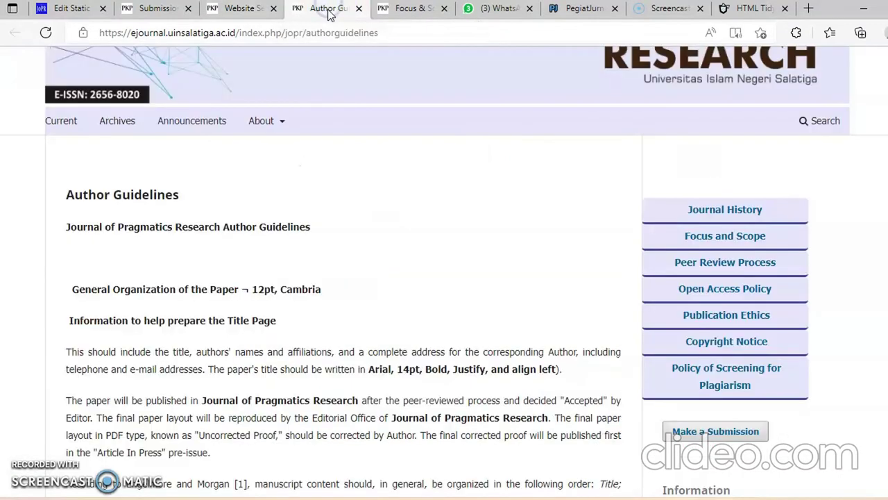
right_click(356, 34)
left_click(411, 197)
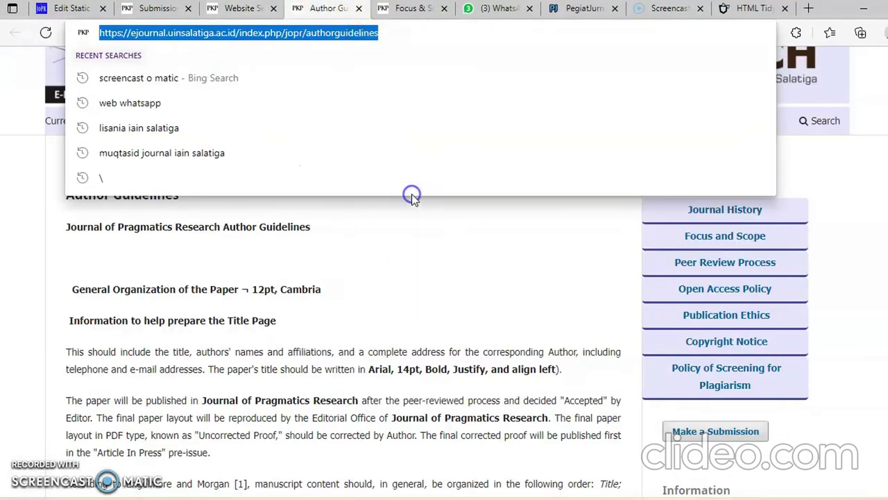
left_click(248, 10)
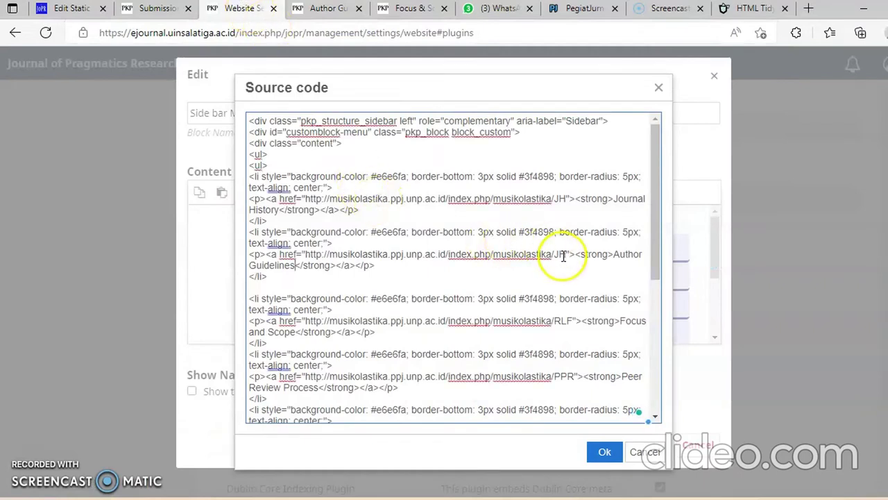
left_click_drag(566, 255, 345, 254)
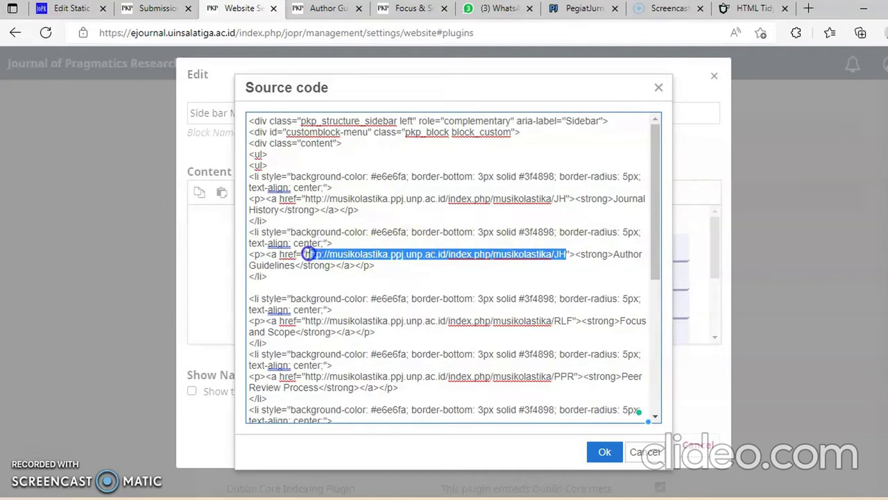
right_click(322, 255)
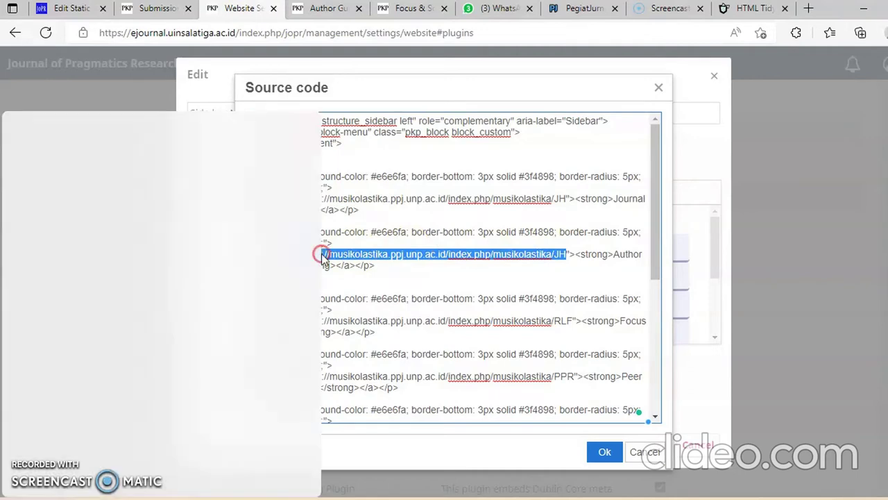
left_click(121, 219)
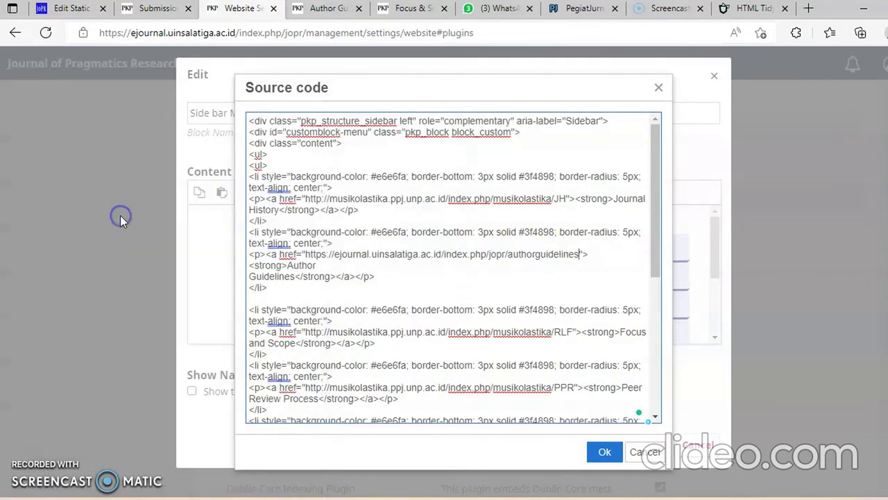
Remove the blank line after the item, apply the source changes and save the block
left_click(274, 287)
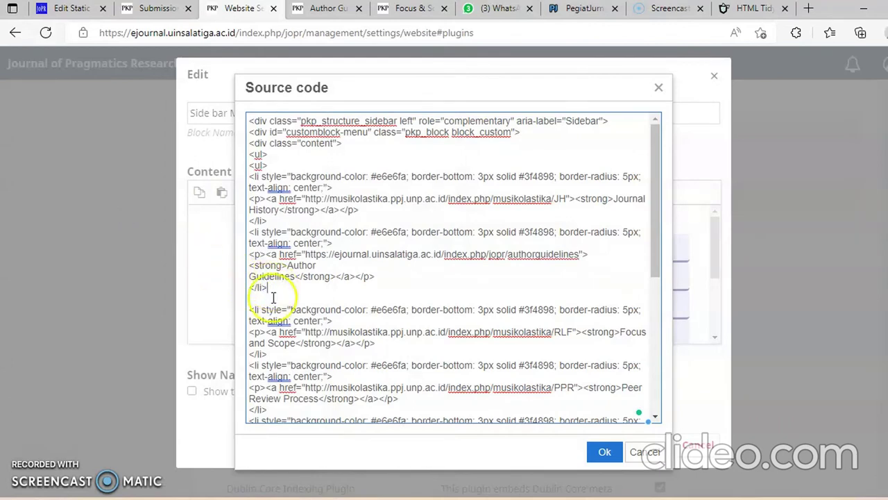
key("Delete")
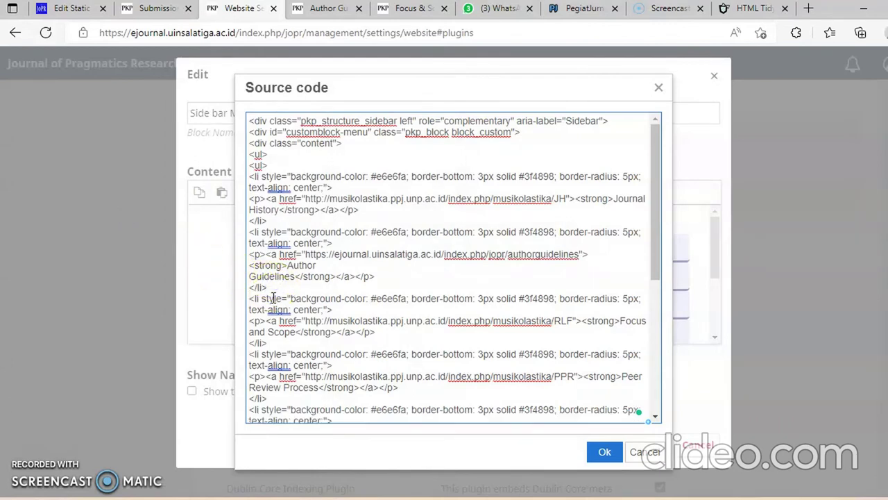
left_click(605, 451)
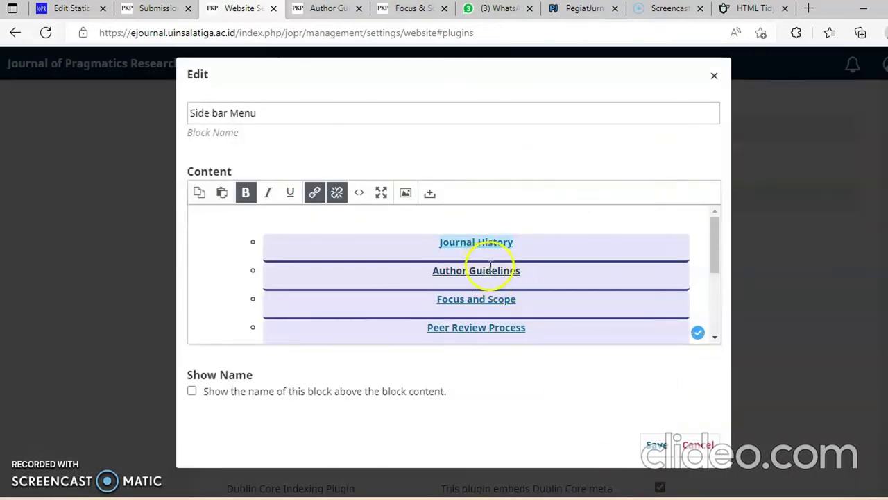
left_click(657, 444)
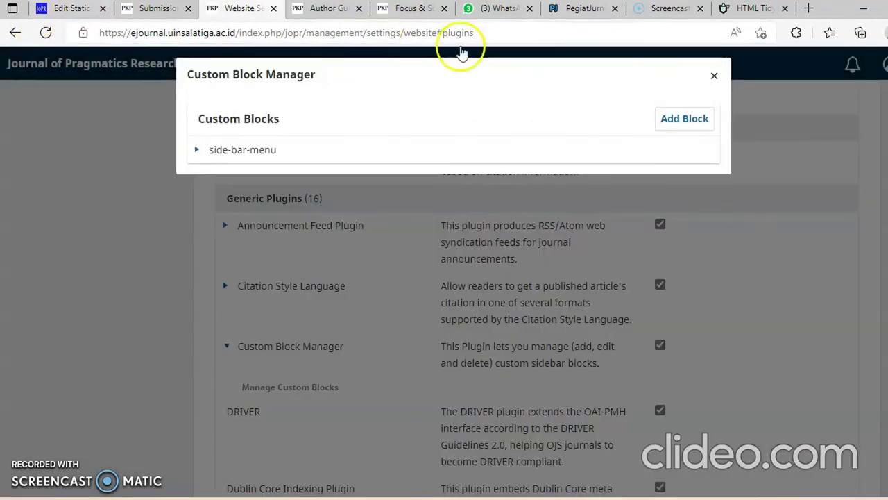
Close the Custom Block Manager and view the journal site, checking the sidebar's new Author Guidelines link
left_click(713, 78)
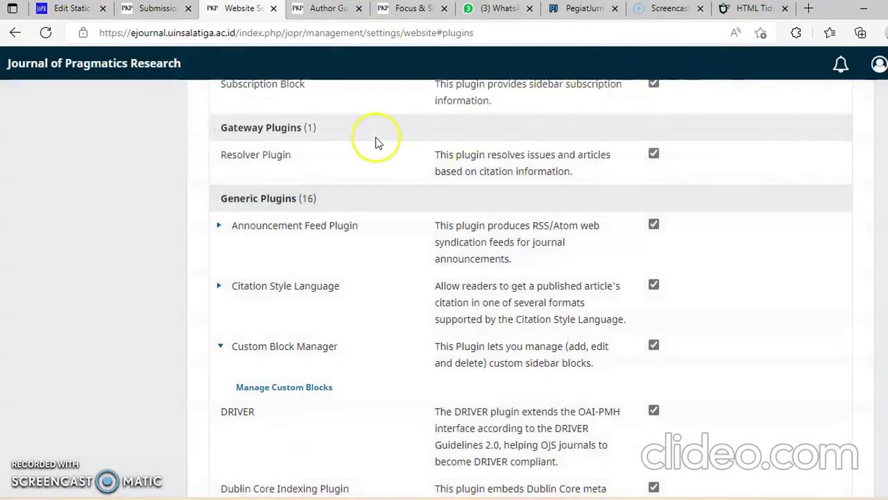
left_click(139, 66)
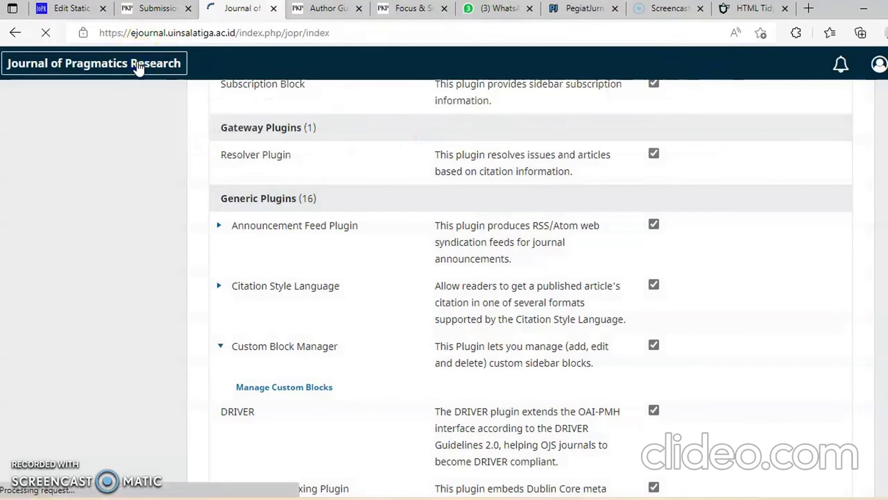
scroll(714, 233, "down", 1)
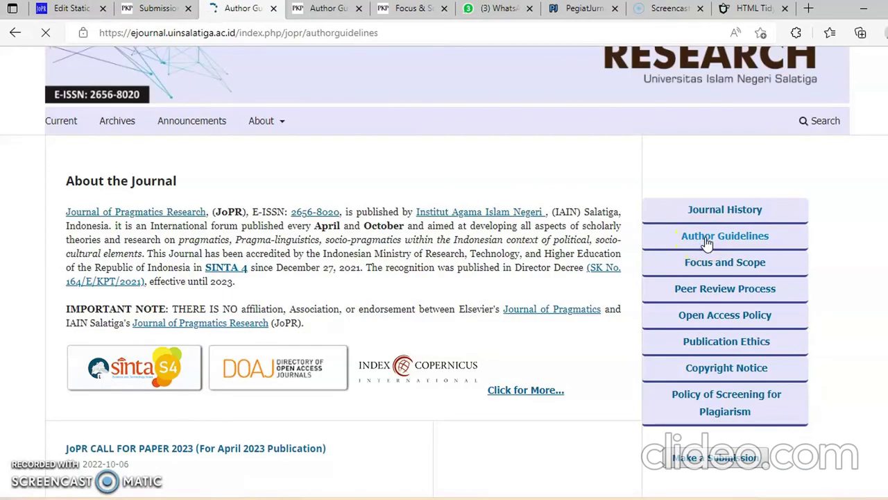
scroll(402, 273, "down", 20)
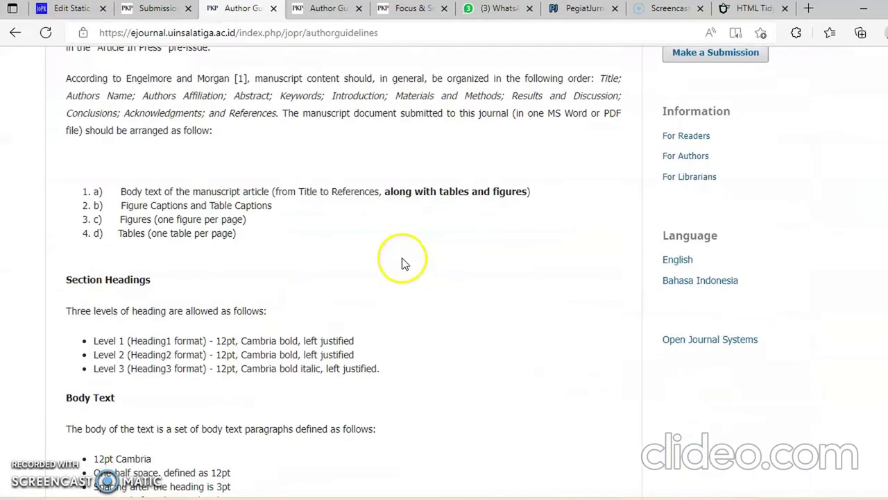
scroll(400, 262, "down", 20)
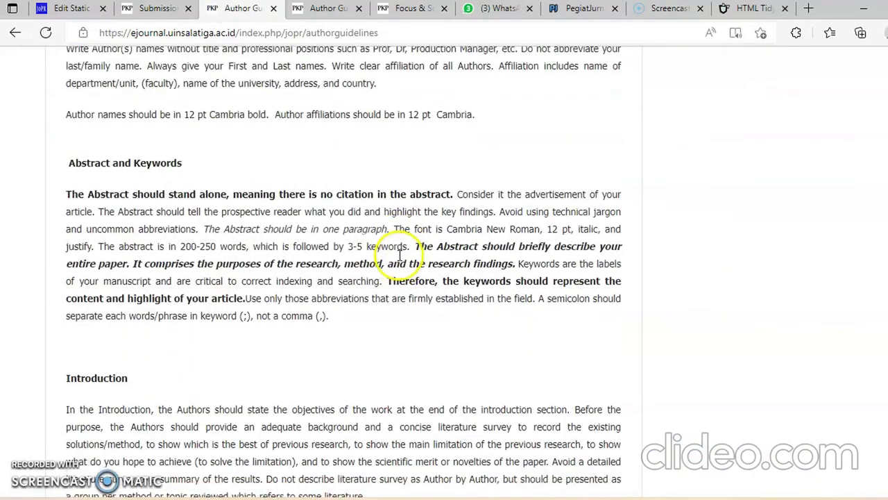
scroll(398, 255, "down", 20)
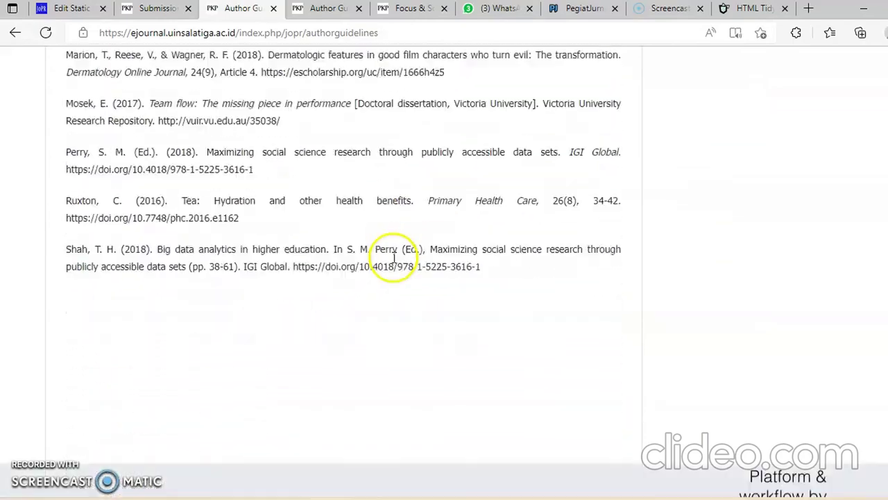
scroll(393, 257, "up", 18)
scroll(393, 238, "up", 5)
scroll(391, 252, "down", 15)
scroll(520, 242, "up", 20)
scroll(488, 233, "up", 20)
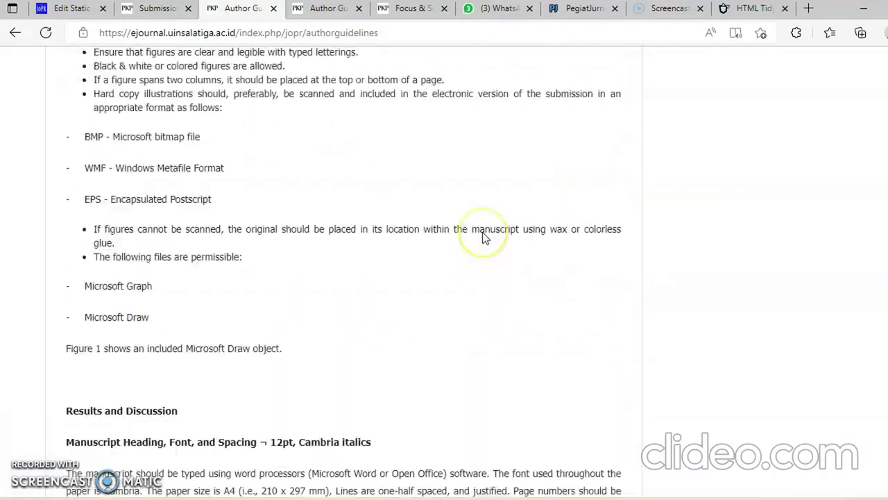
scroll(485, 238, "up", 4)
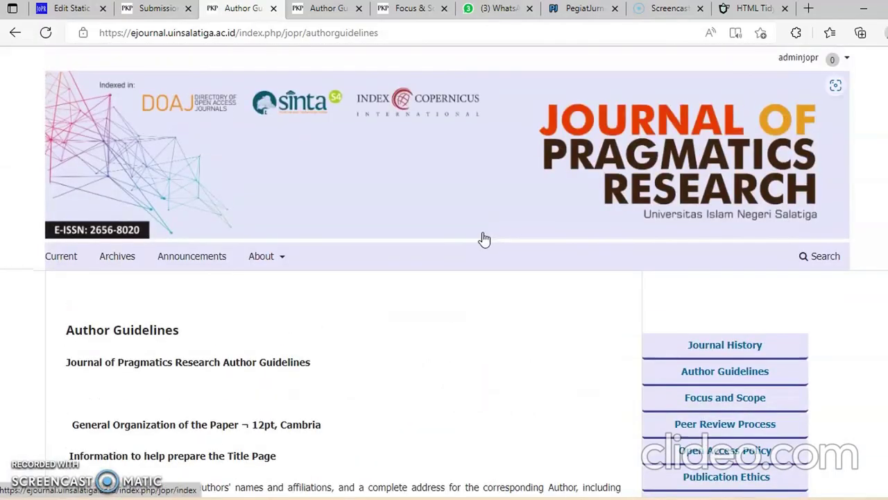
scroll(366, 251, "down", 3)
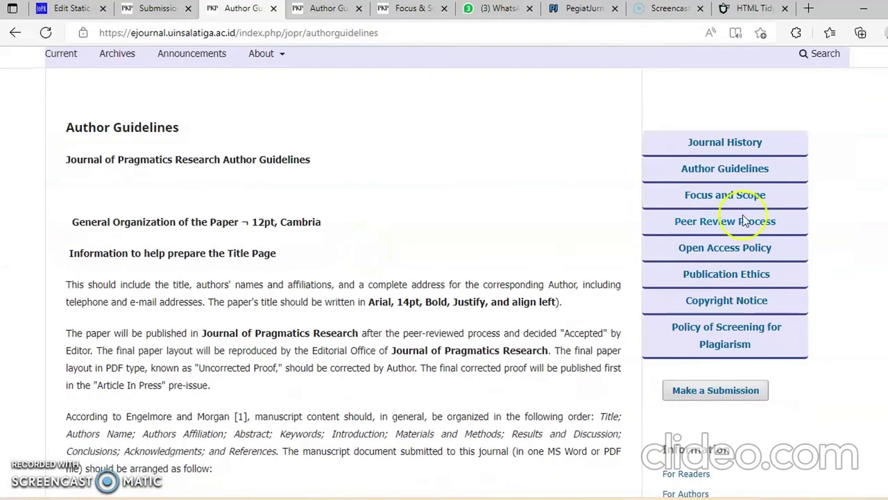
scroll(454, 222, "up", 3)
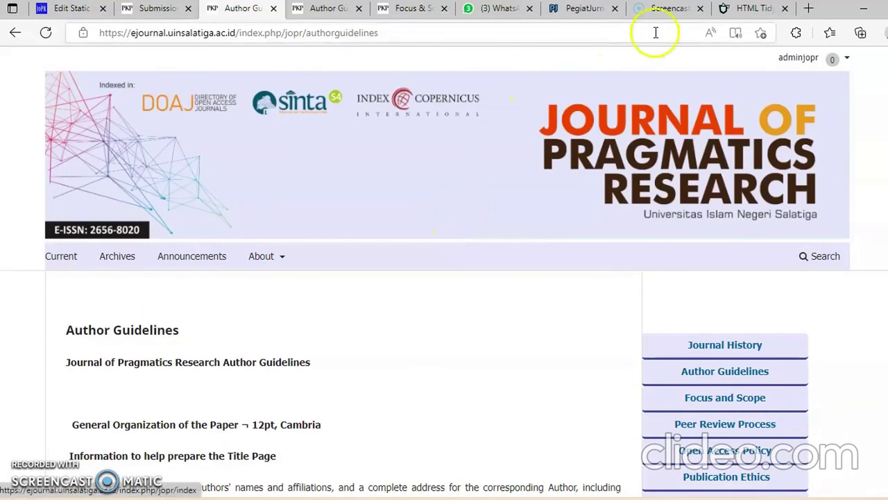
Start a new blank static page from Dashboard > Website Settings > Static Pages
mouse_move(787, 61)
left_click(779, 80)
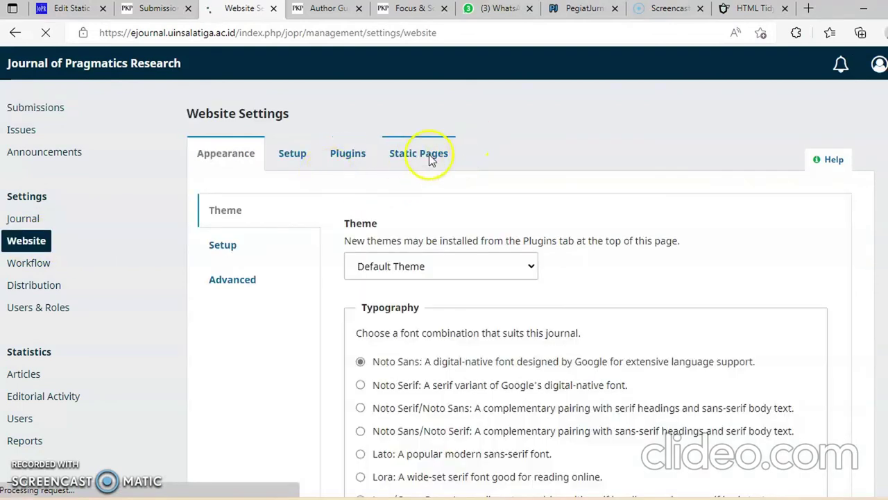
left_click(431, 158)
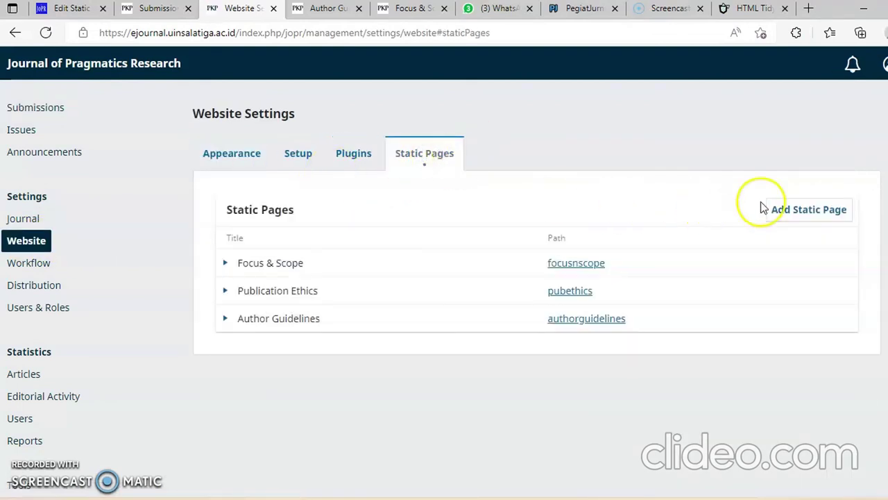
left_click(807, 210)
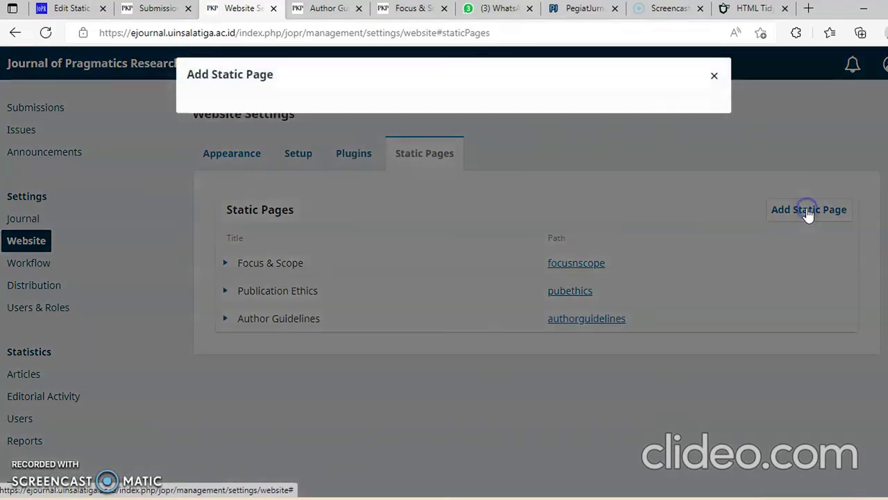
left_click(288, 115)
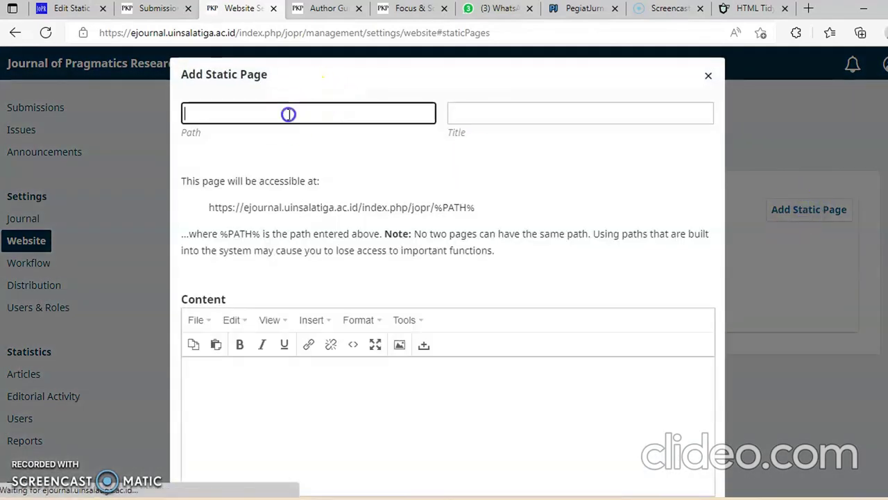
left_click(514, 121)
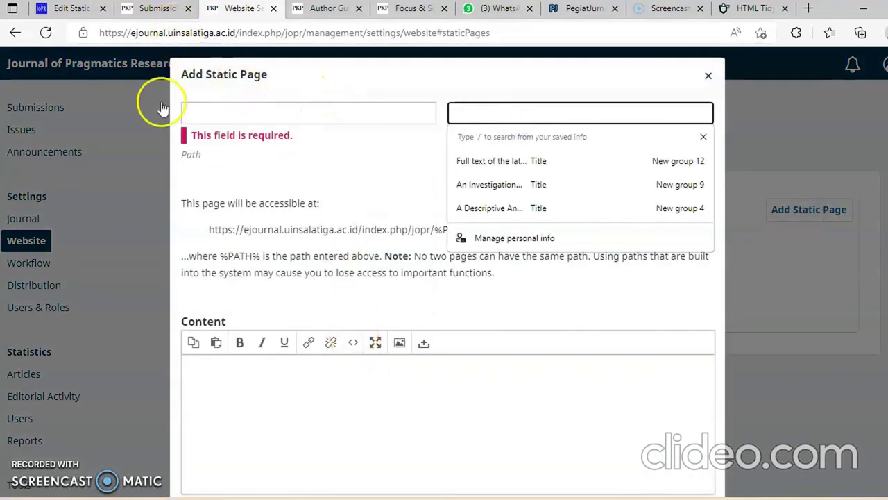